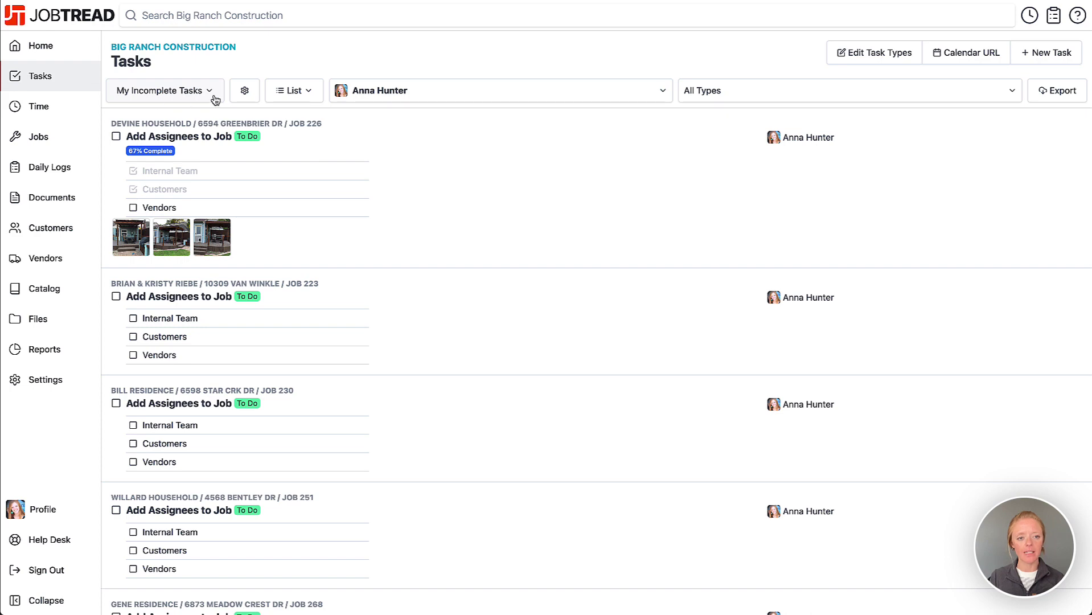
scroll(524, 218, down, 8)
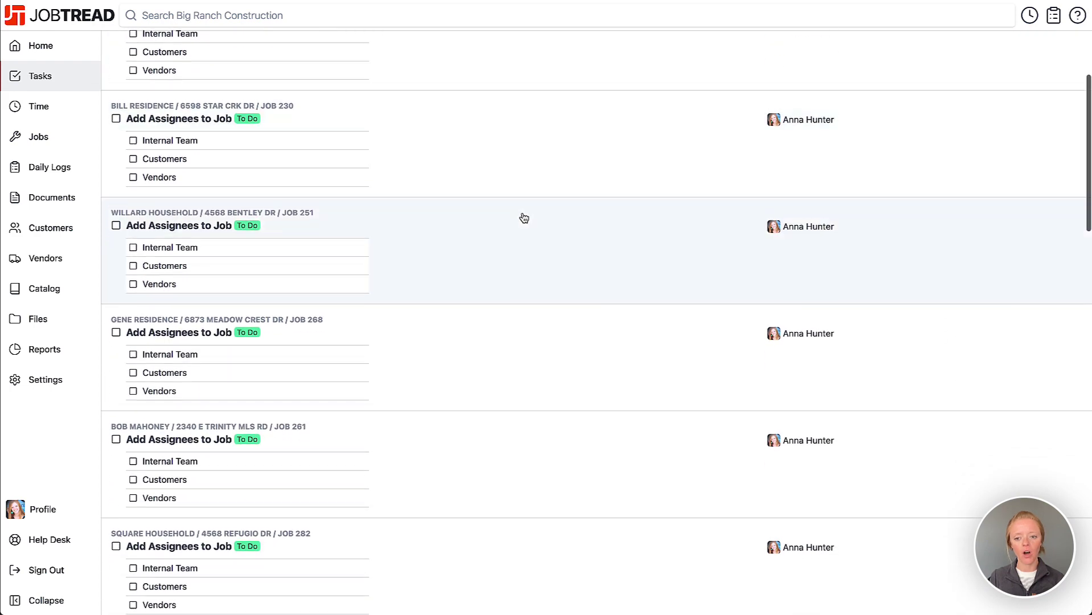
scroll(522, 217, up, 9)
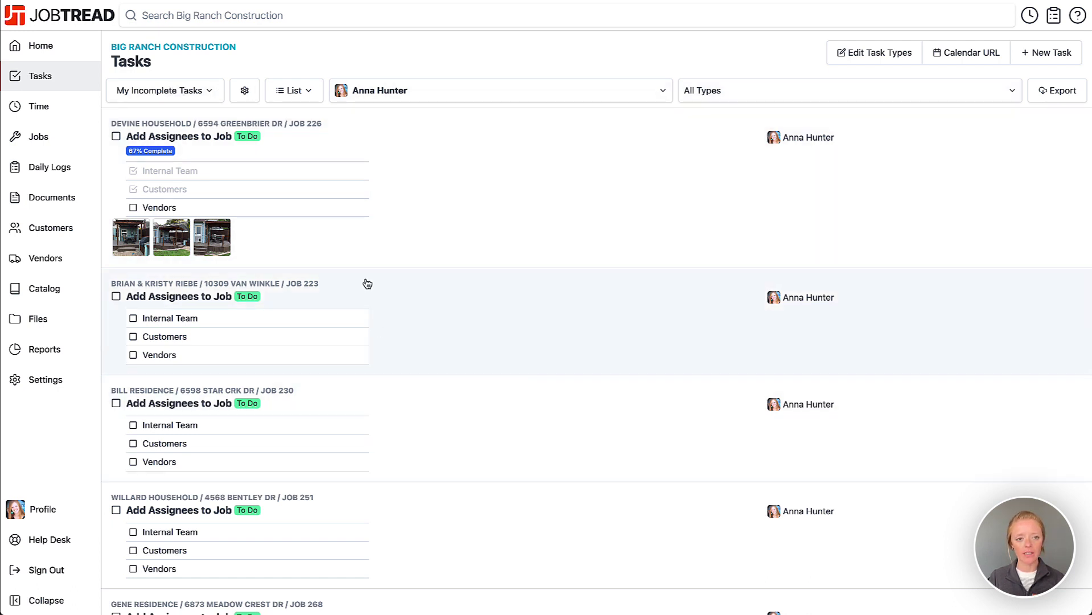
click(311, 92)
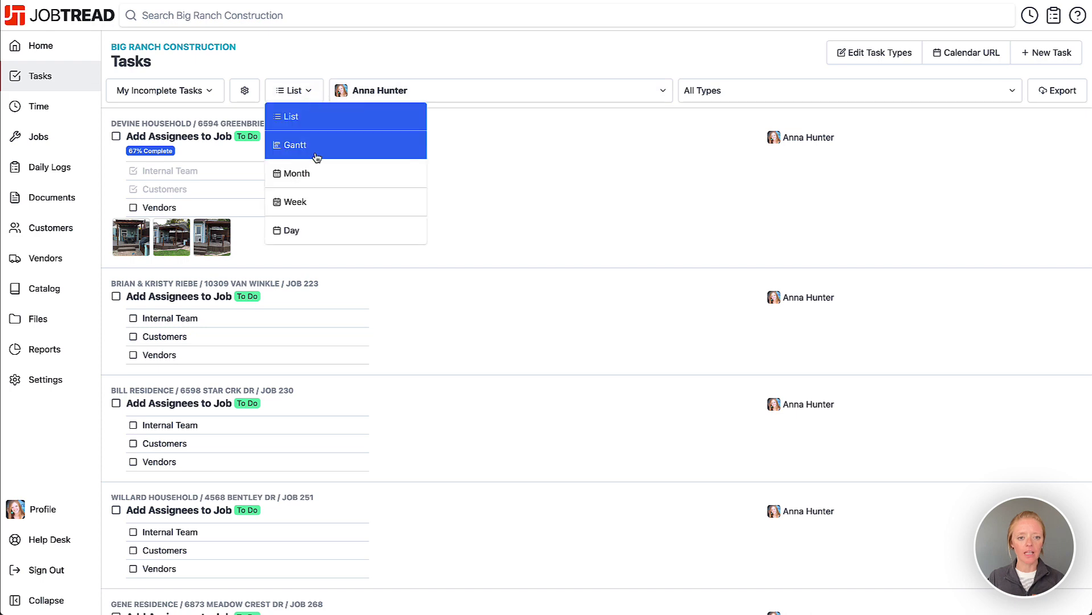
click(322, 175)
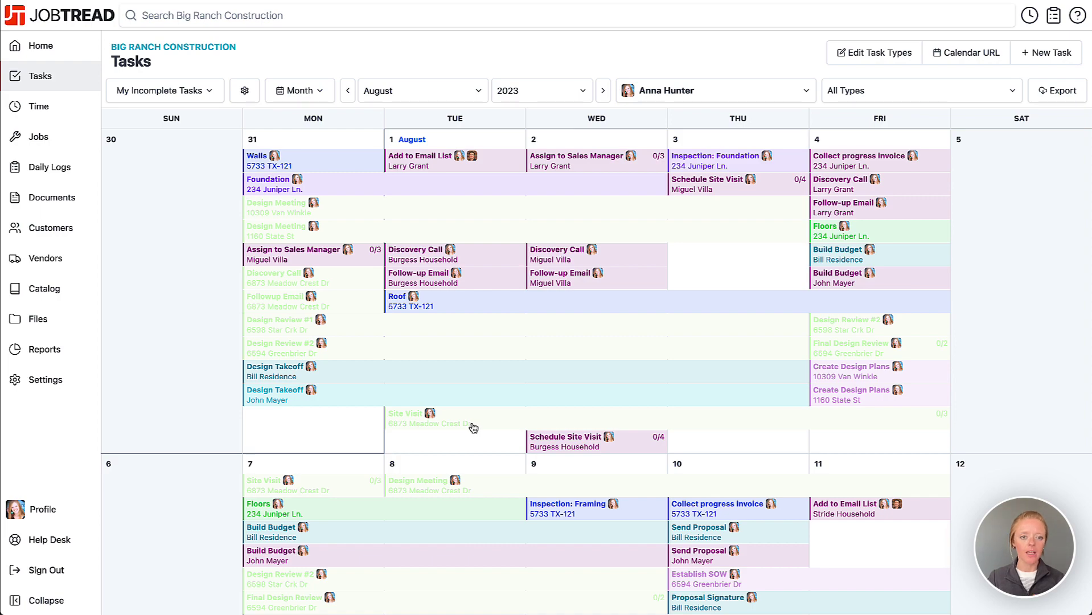
scroll(339, 367, down, 3)
scroll(338, 367, up, 3)
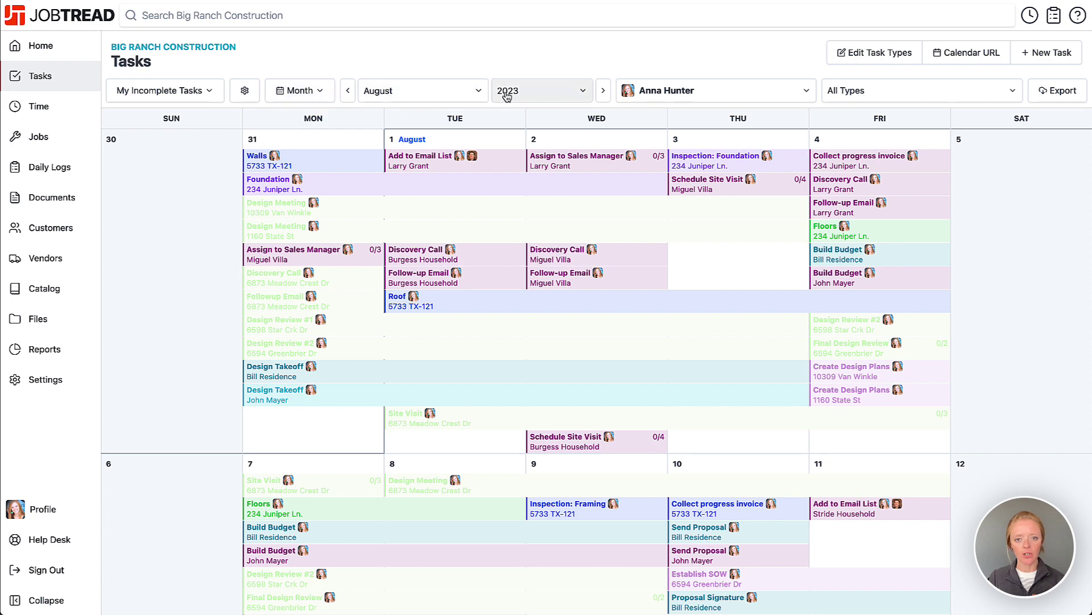
click(738, 97)
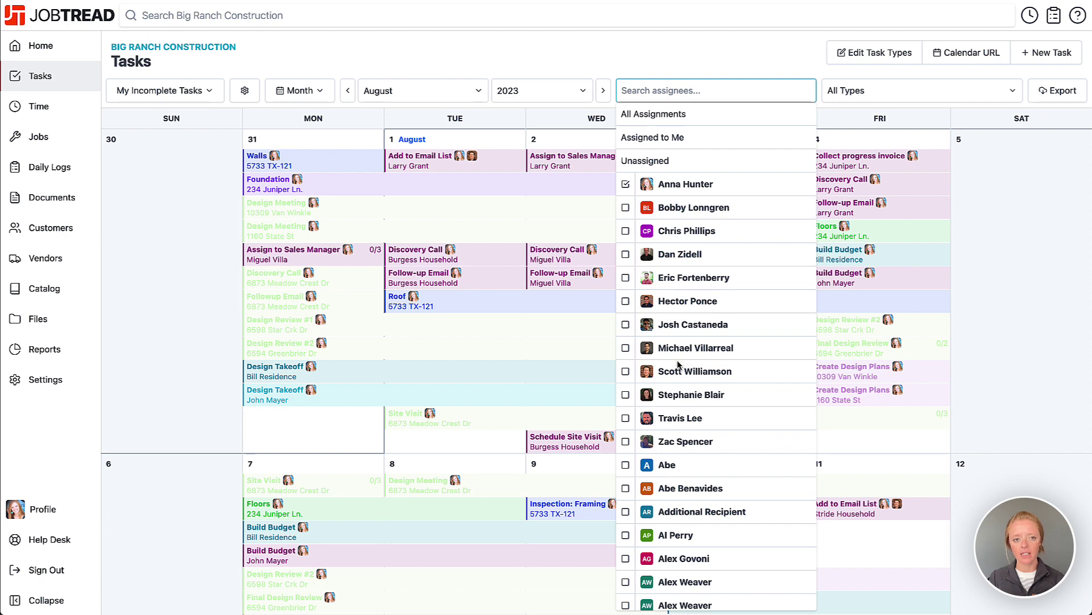
click(292, 91)
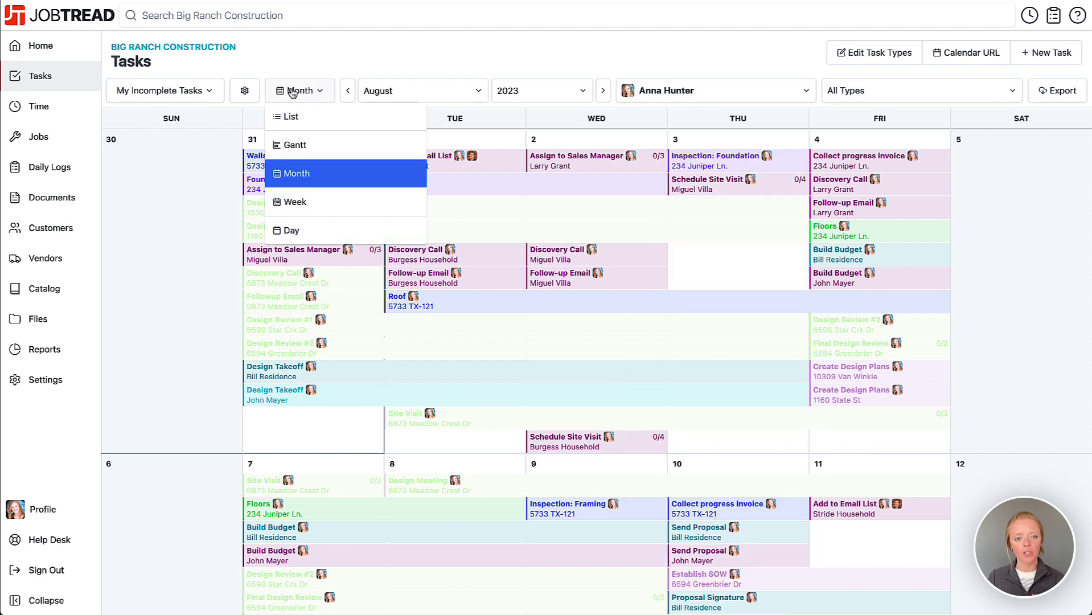
click(291, 117)
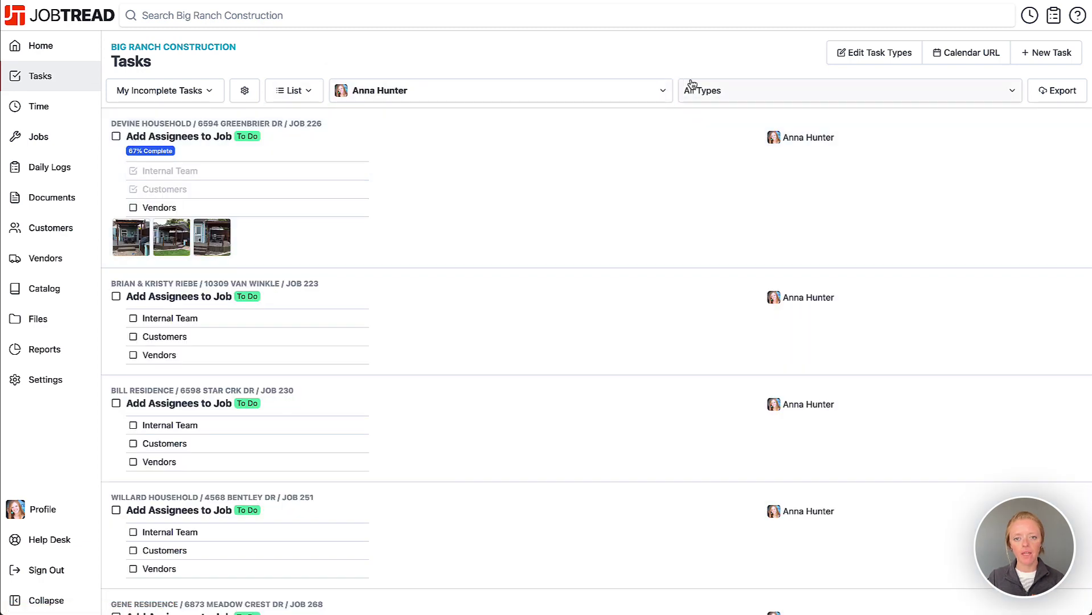
click(662, 89)
click(339, 277)
click(397, 45)
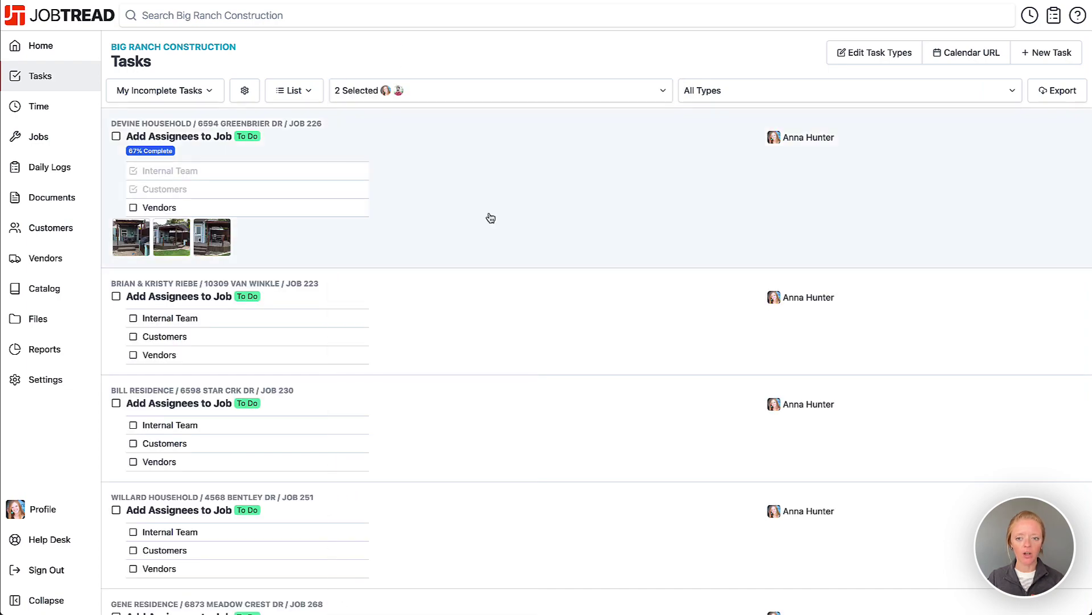
scroll(491, 218, down, 15)
scroll(512, 299, down, 15)
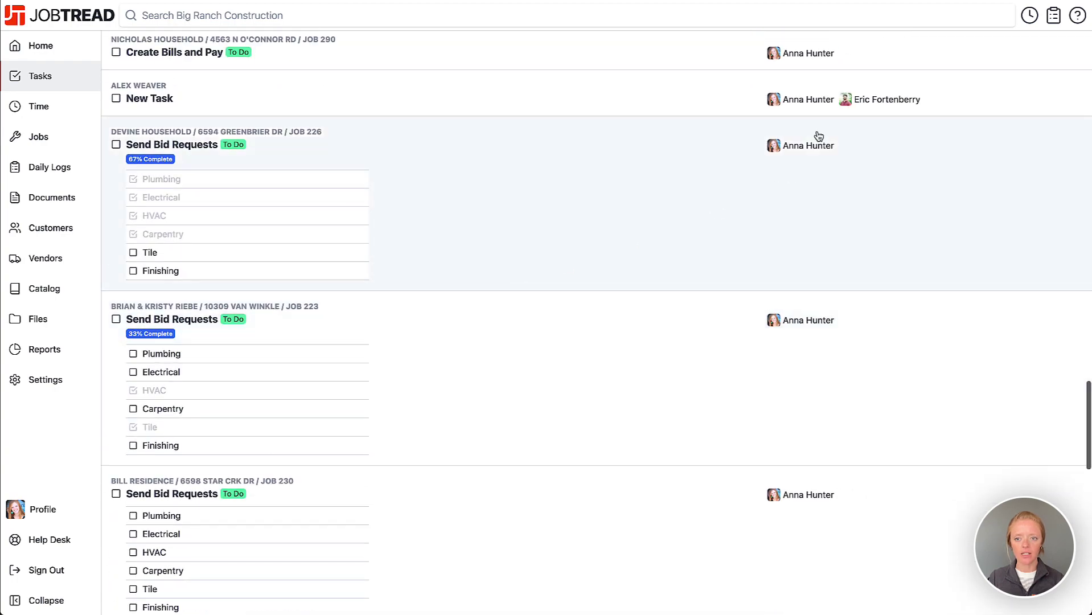
scroll(590, 171, up, 1)
scroll(591, 170, up, 20)
scroll(588, 172, up, 4)
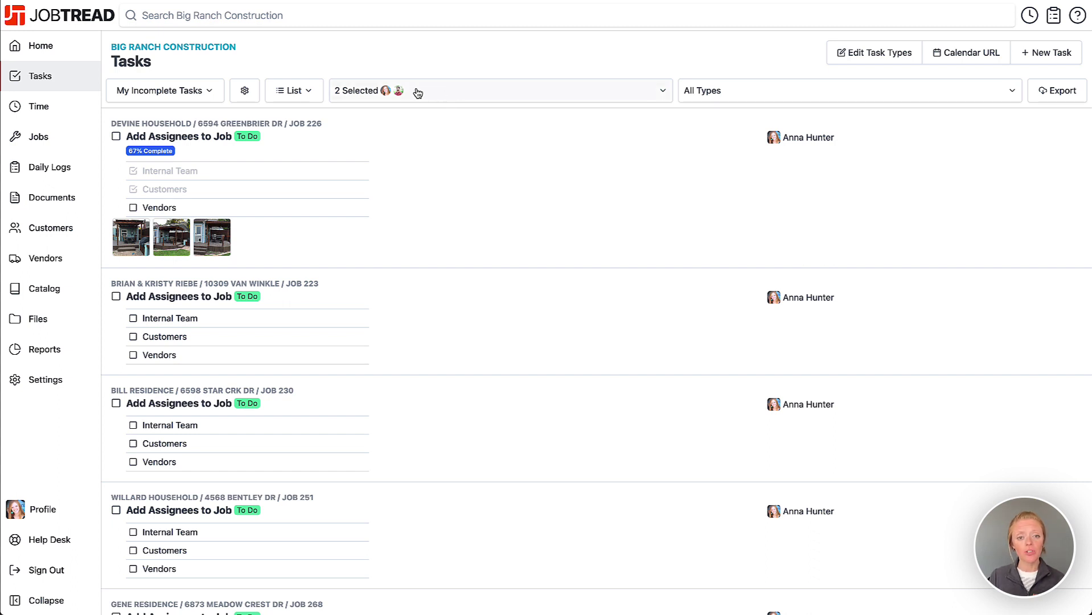
click(447, 91)
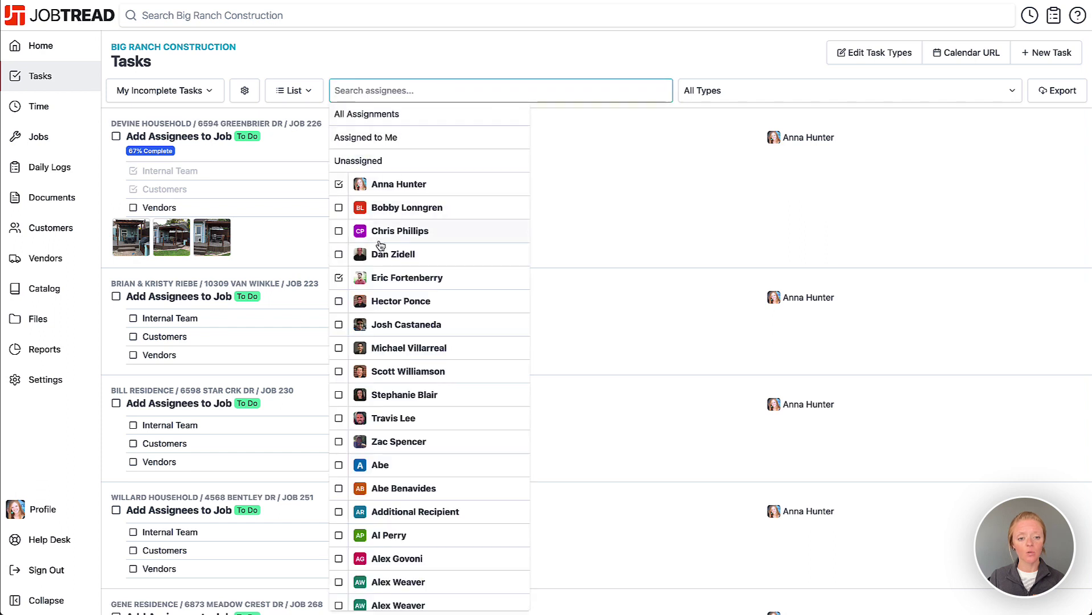
click(339, 279)
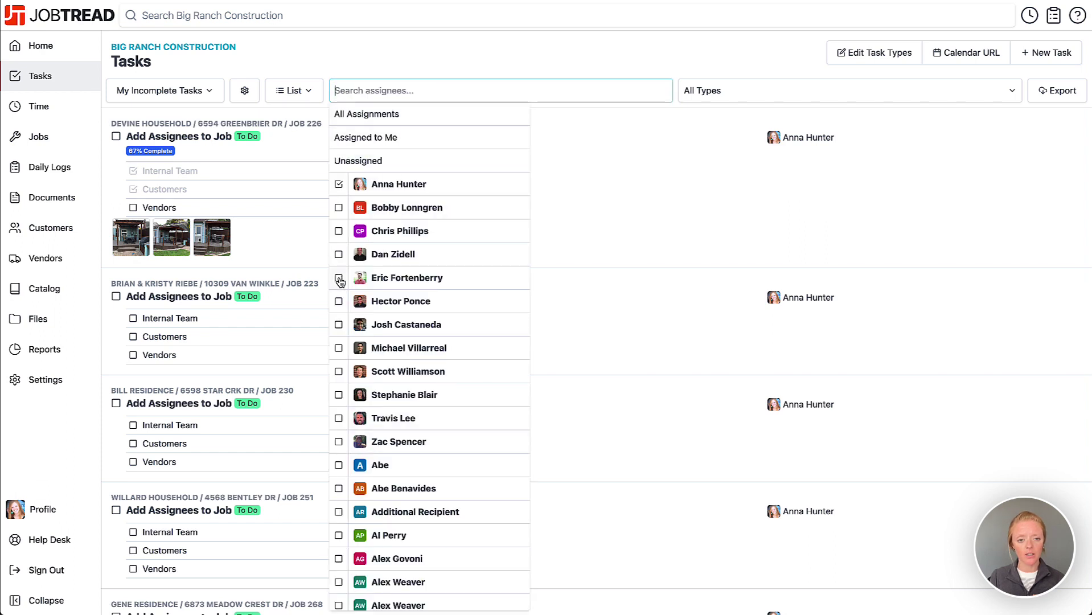
click(510, 52)
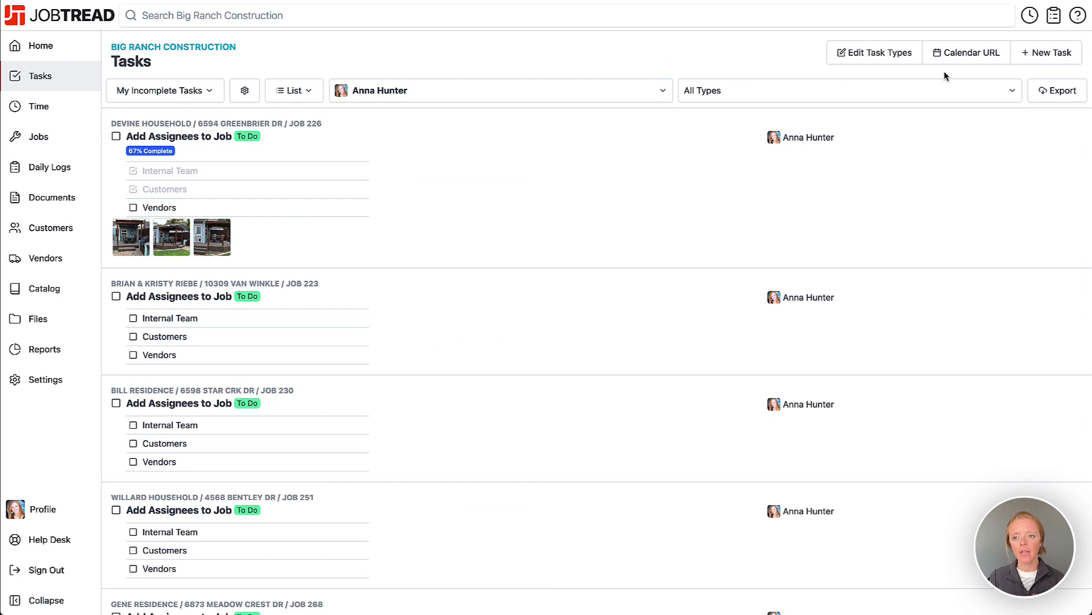
click(959, 59)
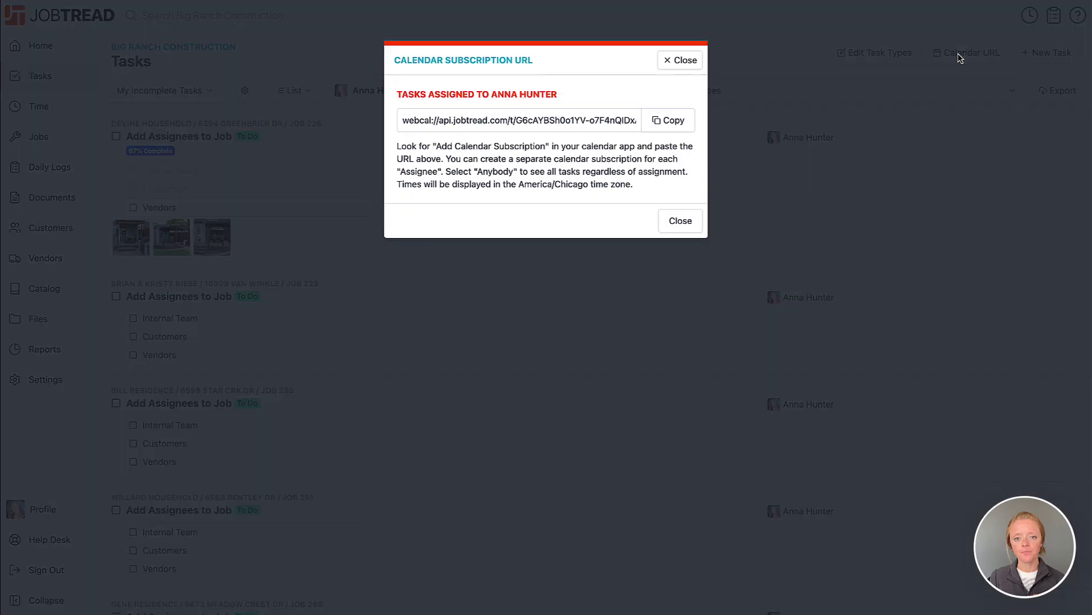
click(673, 122)
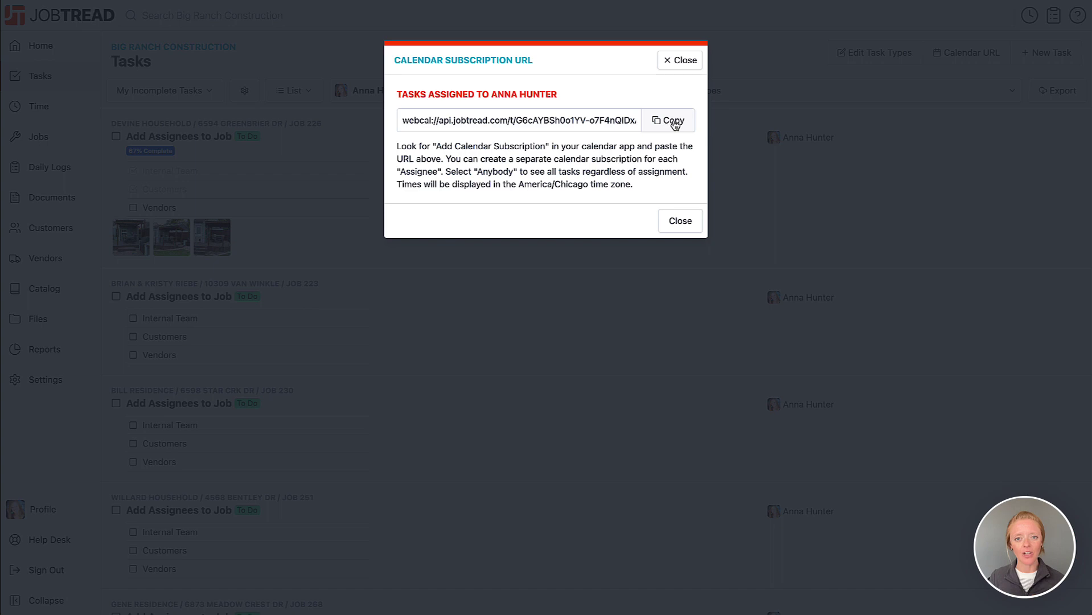
click(677, 61)
click(423, 96)
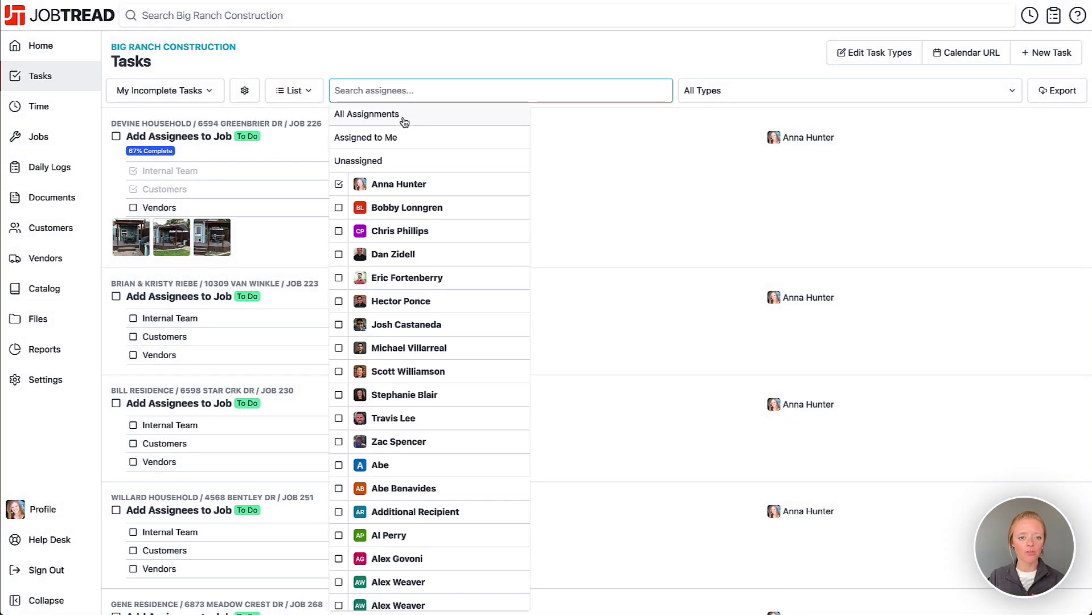
Switch the assignee filter to All Assignments and view the All Tasks calendar link.
click(444, 120)
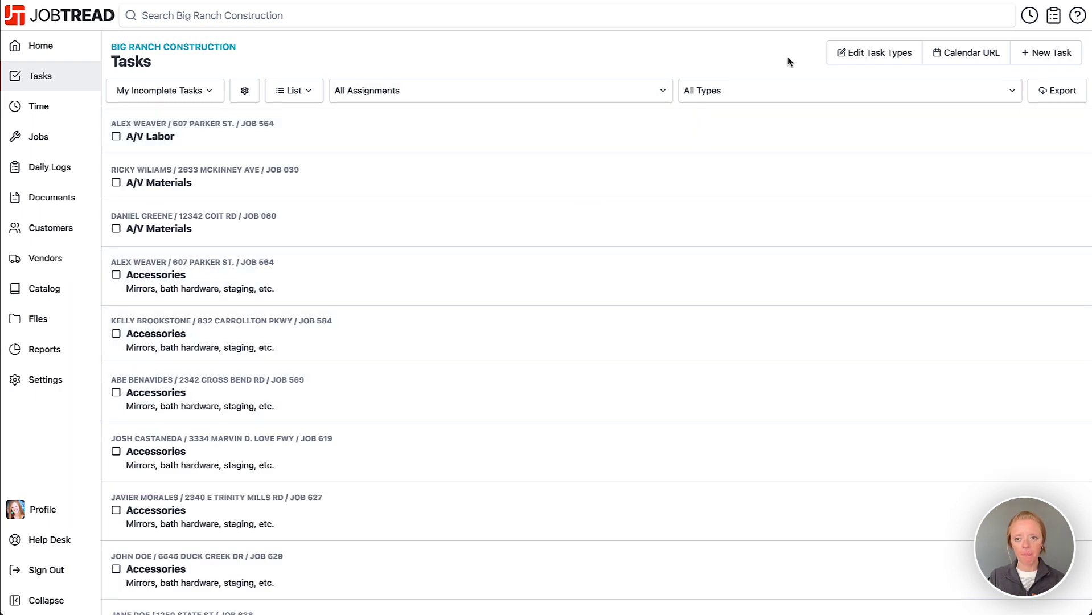
click(957, 60)
drag(397, 94, 450, 100)
click(450, 100)
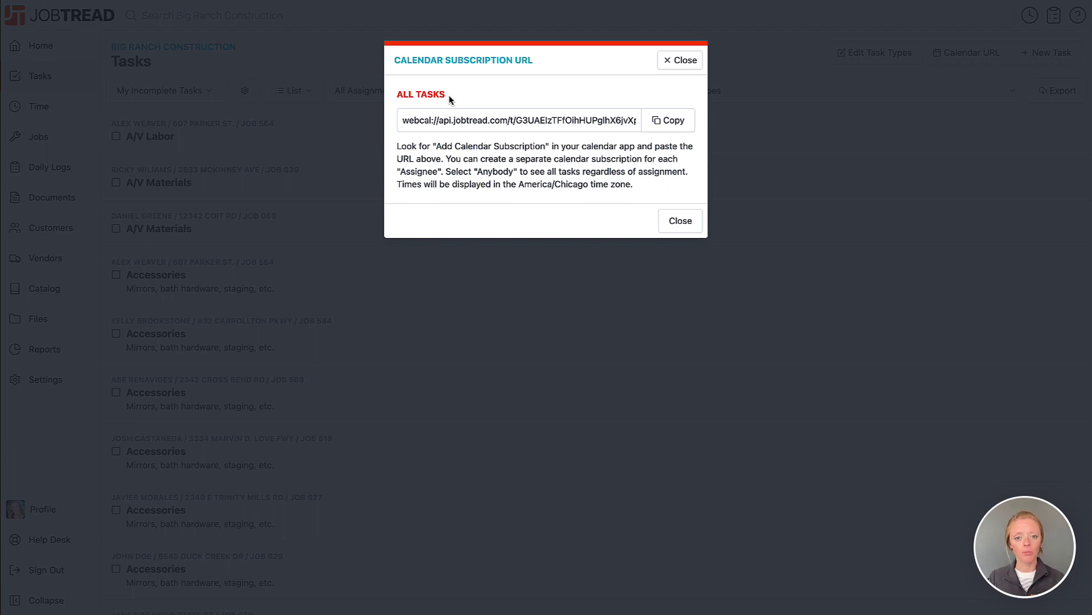
click(686, 61)
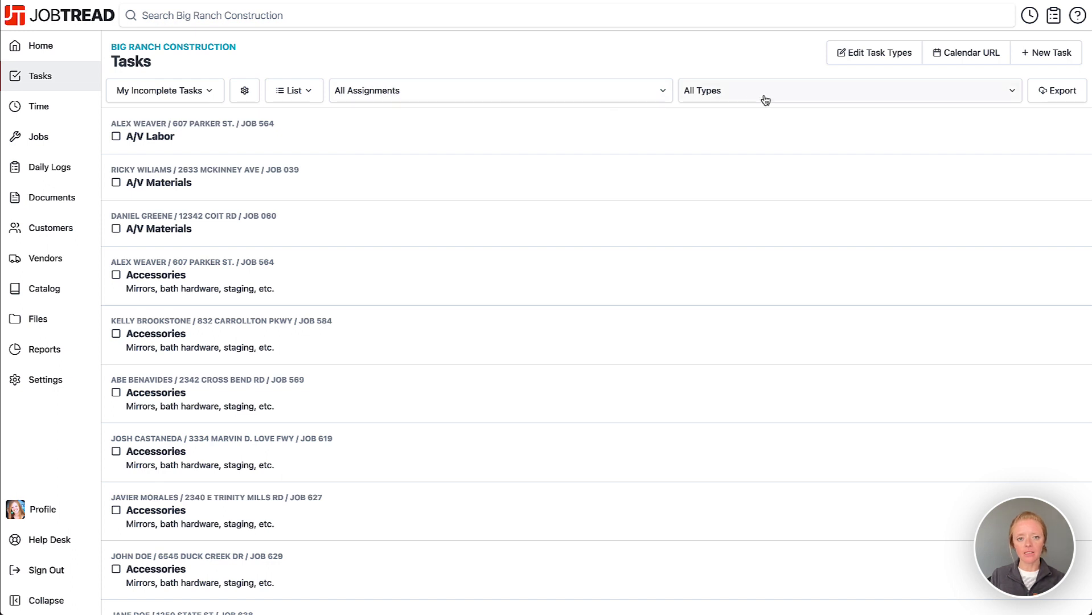
click(741, 97)
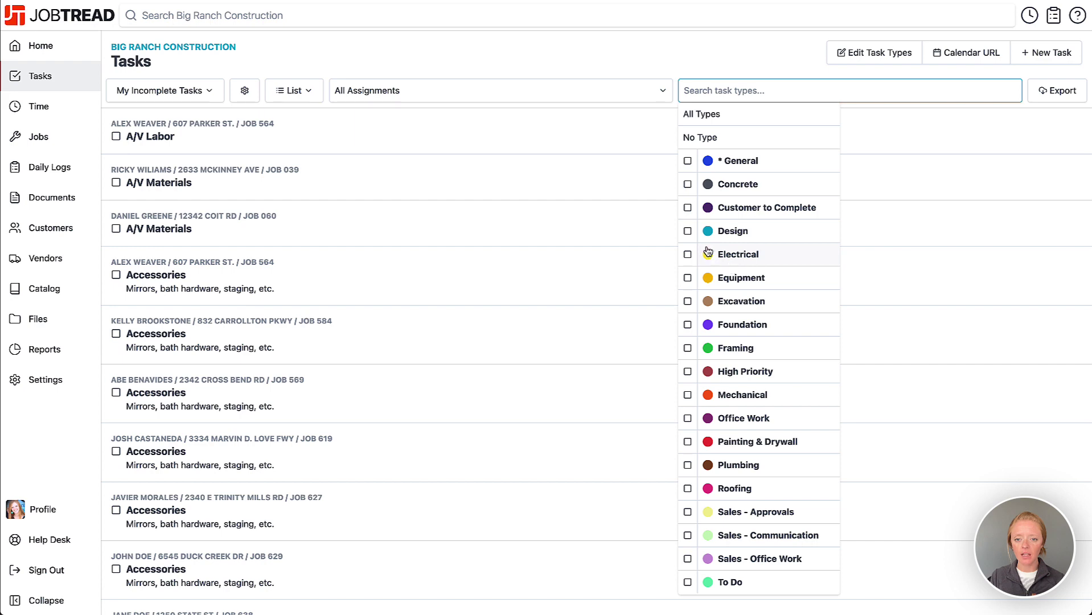
Set the task type filter to General, Design and Office Work.
click(688, 232)
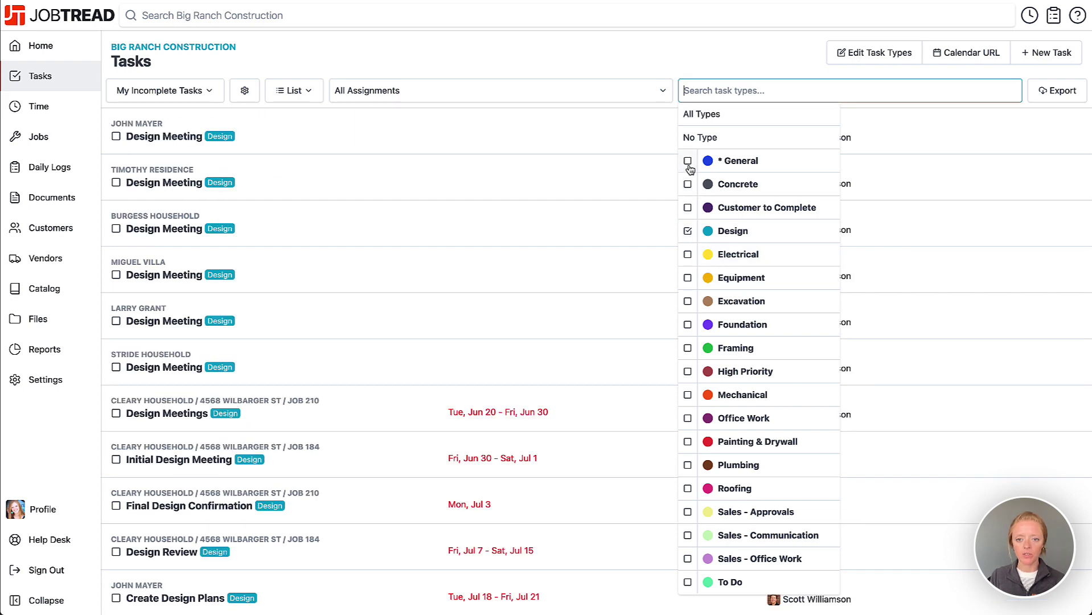
click(688, 162)
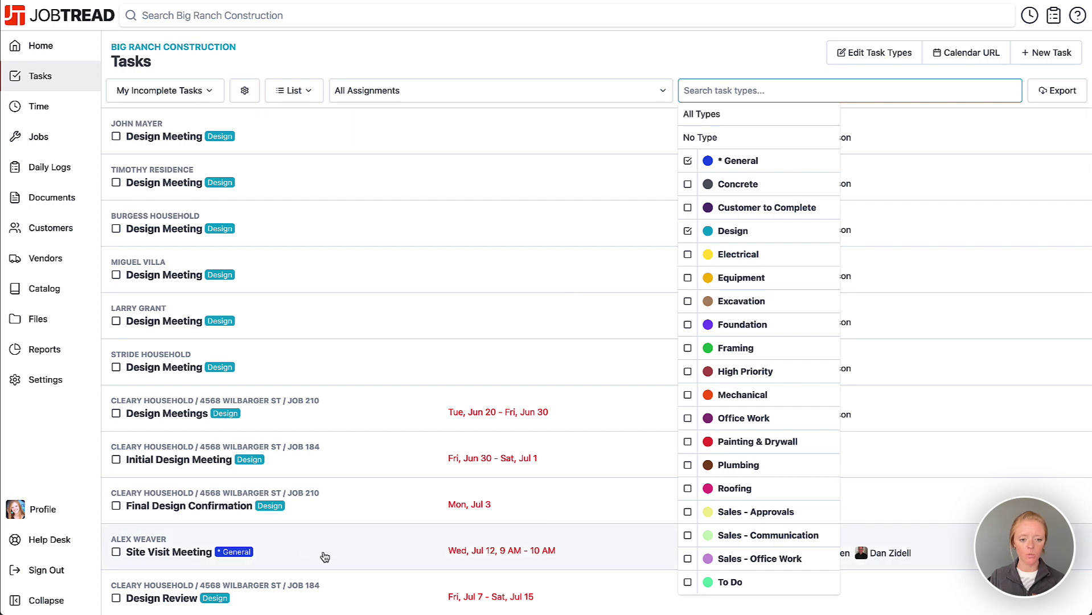
click(688, 420)
scroll(531, 515, down, 5)
scroll(534, 516, up, 5)
click(620, 71)
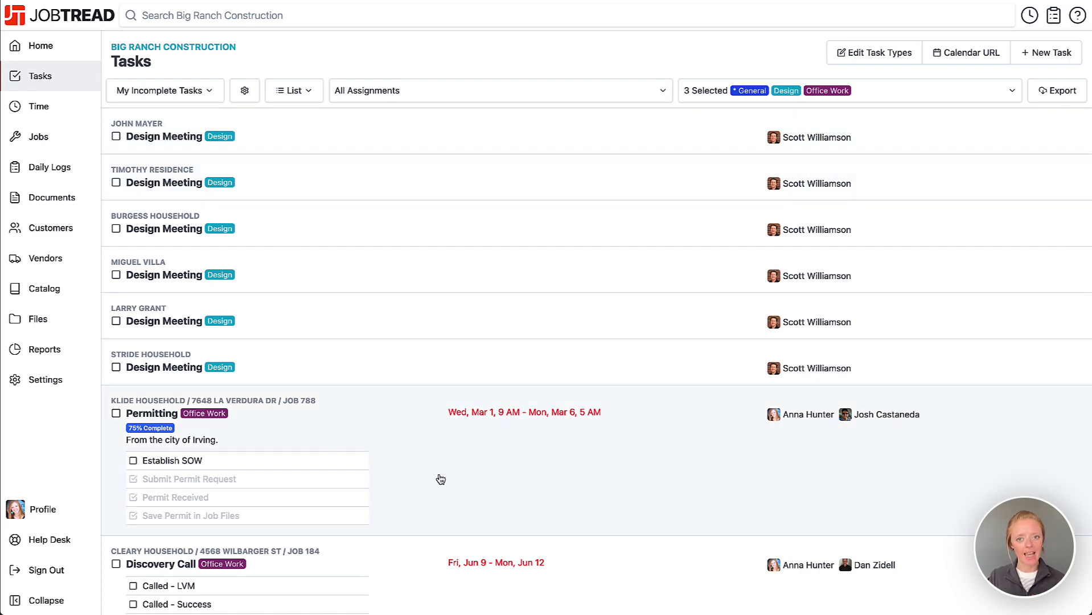
click(245, 91)
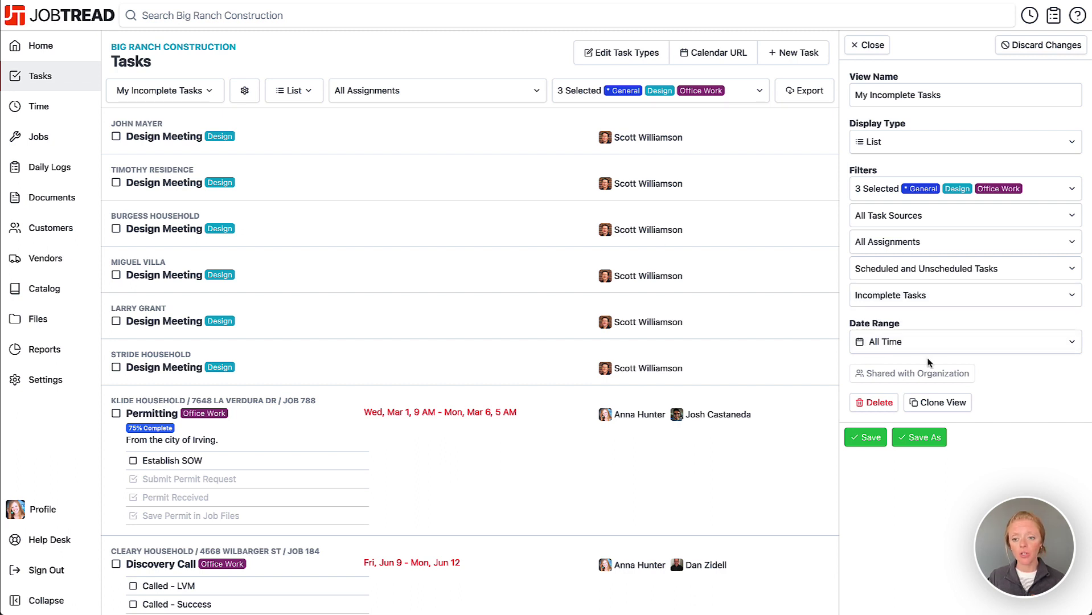
Keep the date range at All Time and save the view as 'Office Tasks - Incomplete'.
click(890, 341)
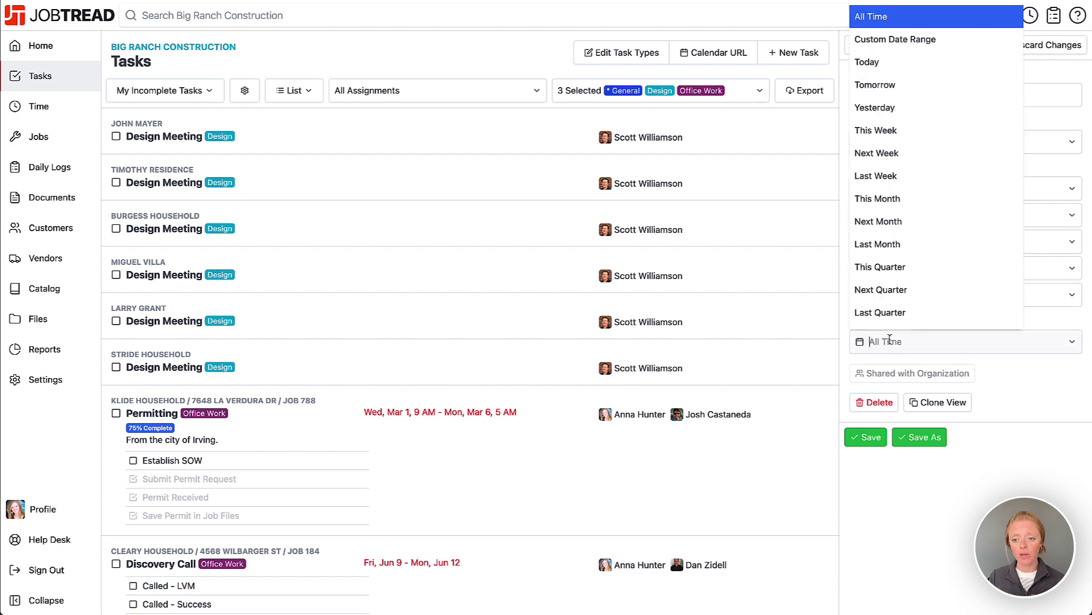
click(1048, 404)
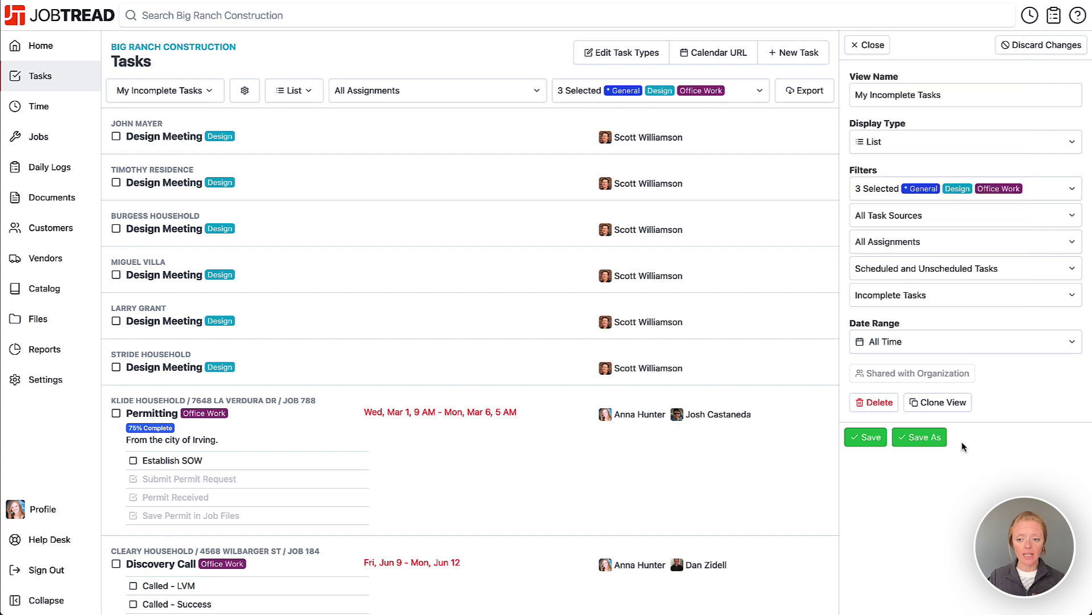
click(928, 442)
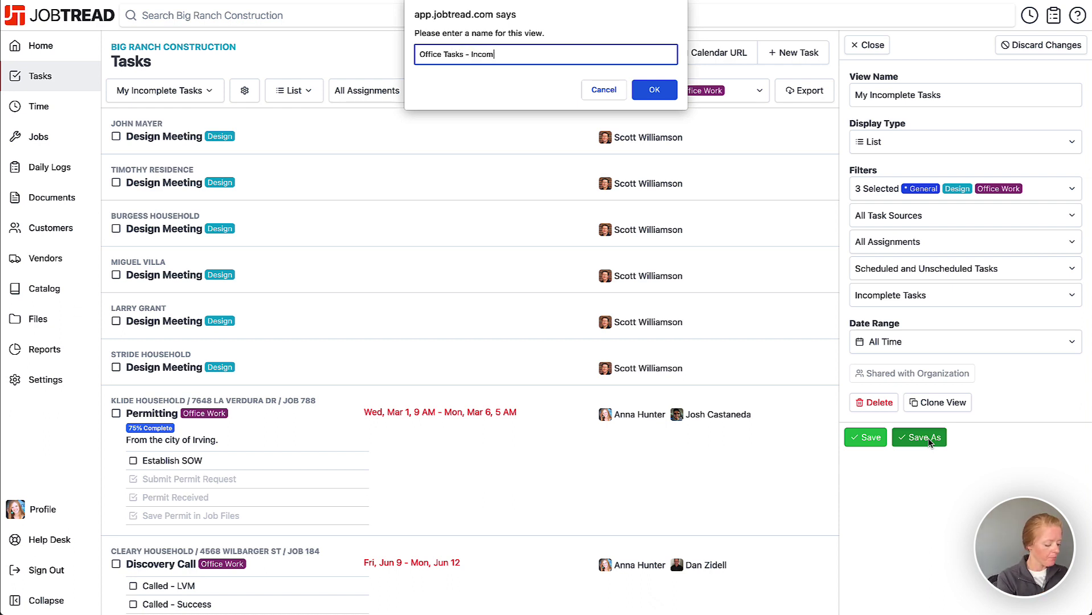
text(te)
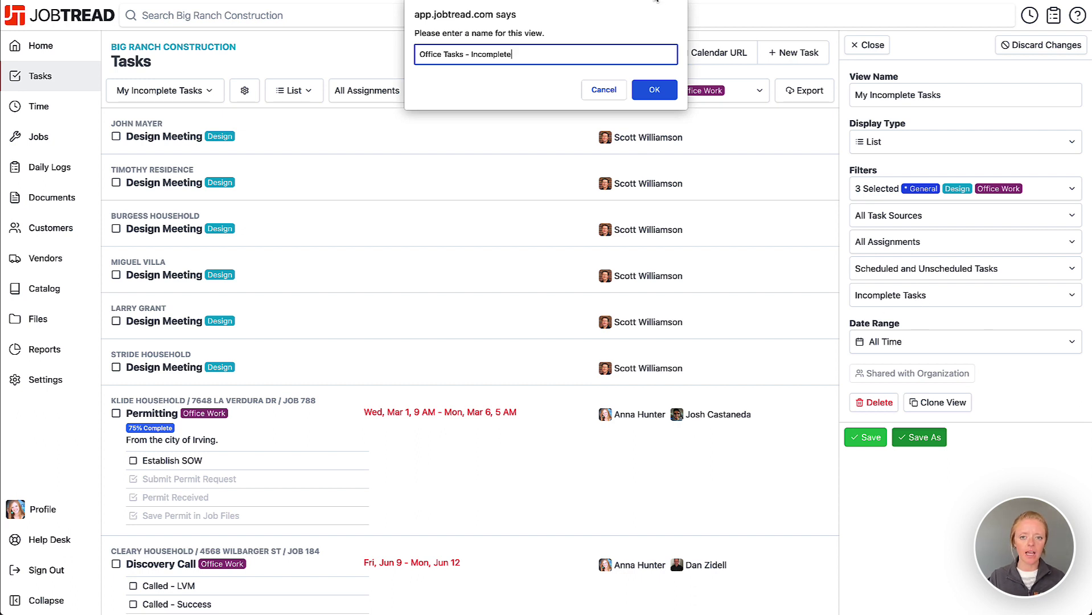
click(653, 90)
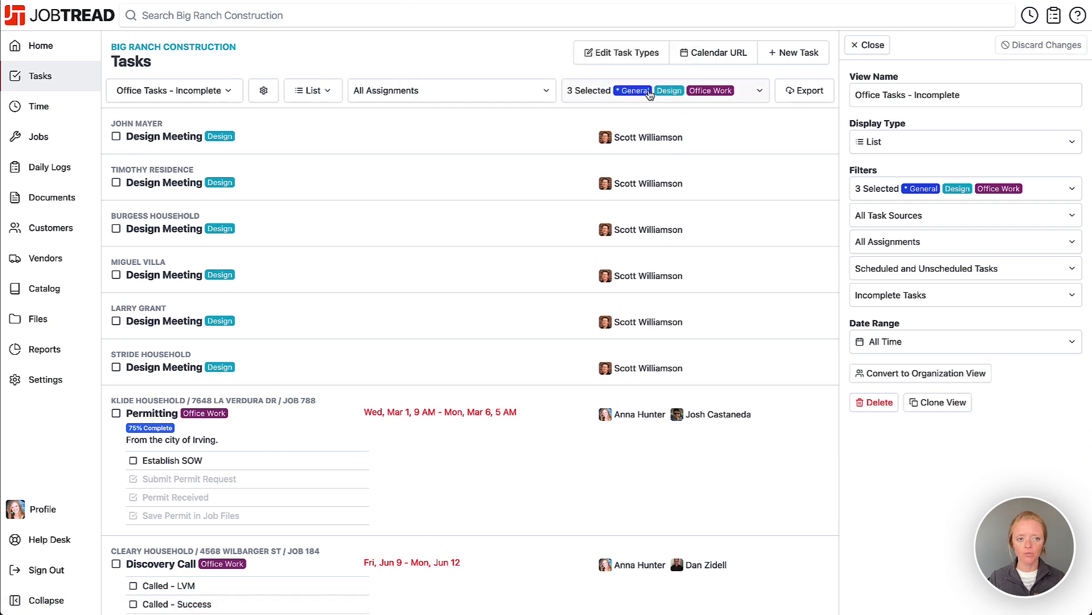
Convert 'Office Tasks - Incomplete' to an organization view and close its view settings.
click(222, 102)
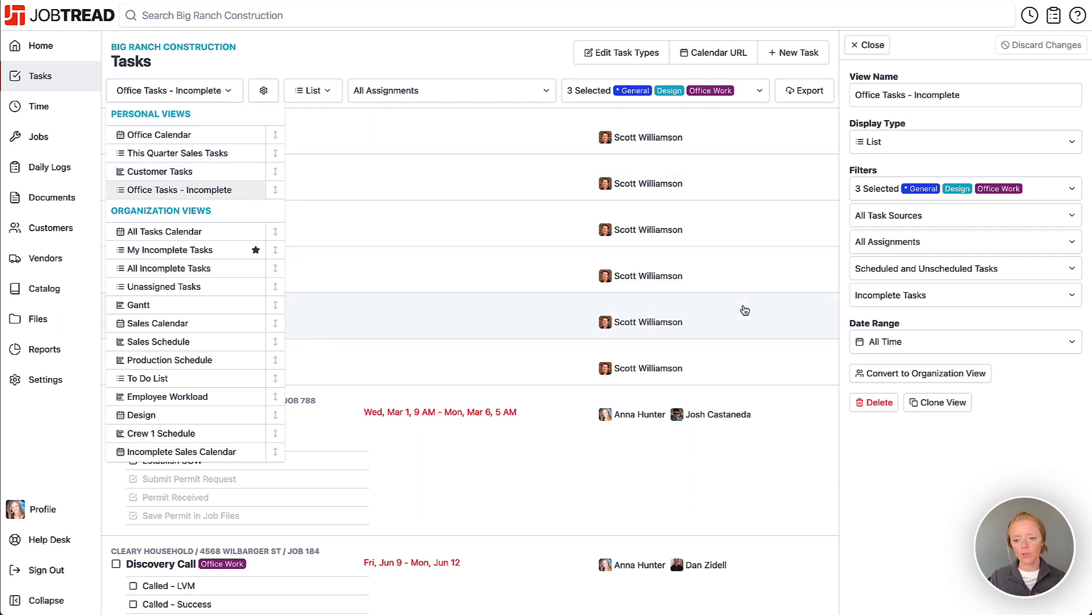
click(894, 374)
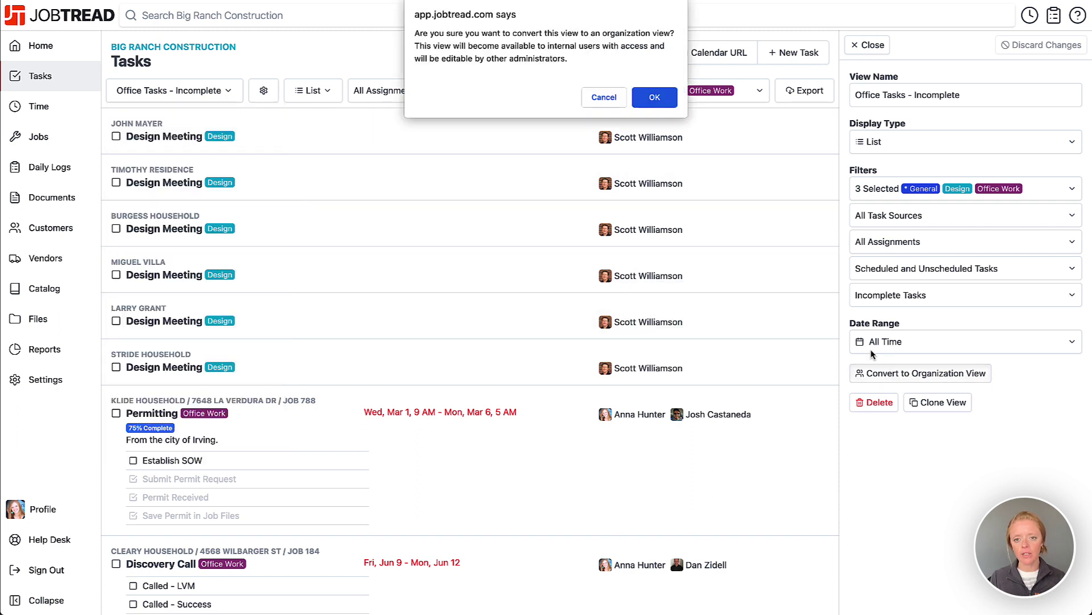
click(654, 97)
click(226, 93)
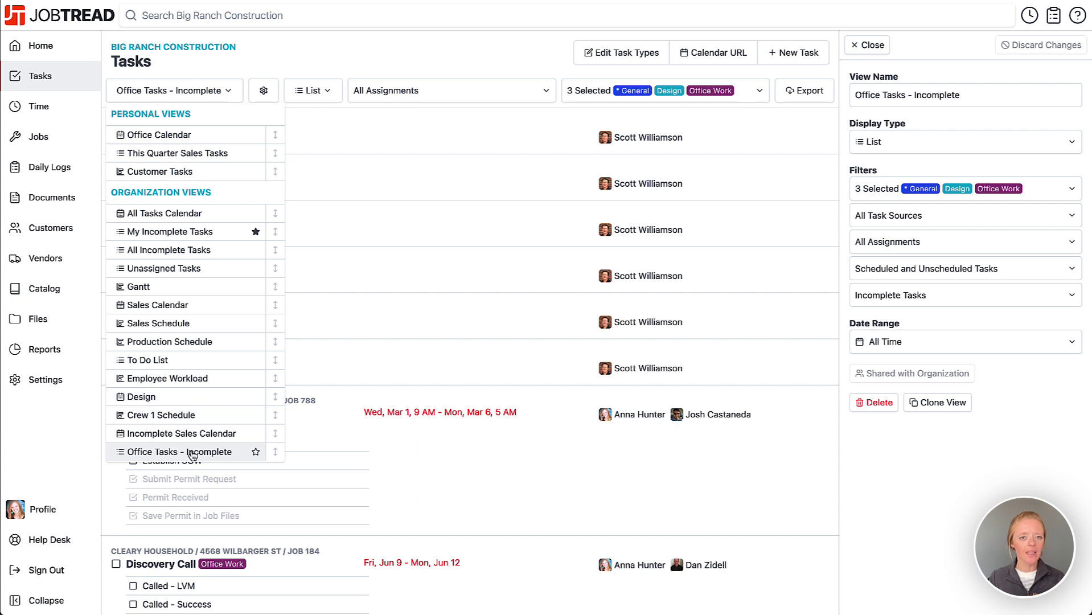
click(406, 59)
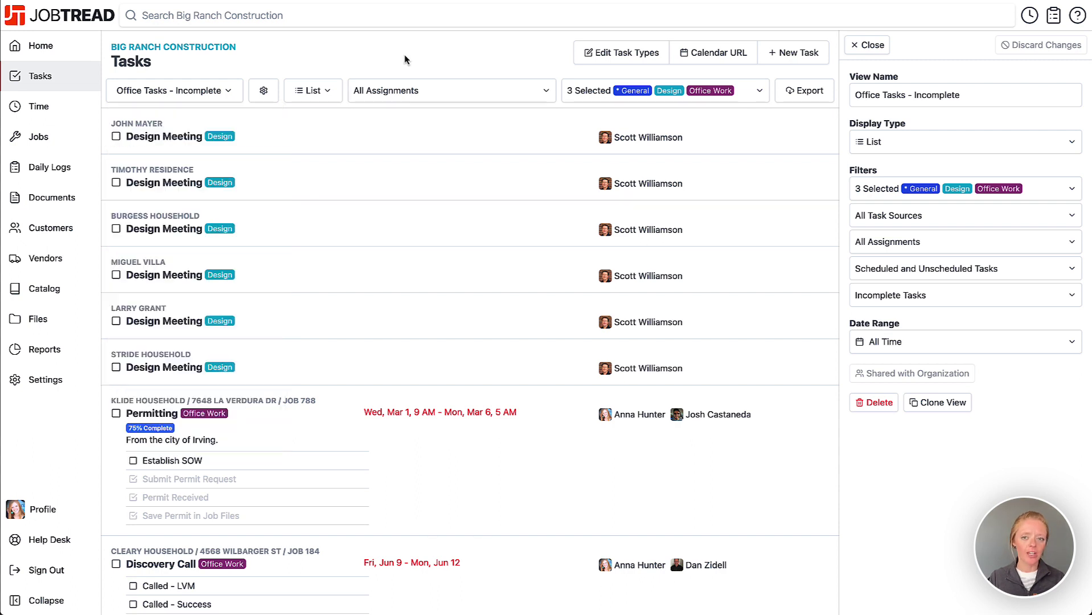
click(884, 47)
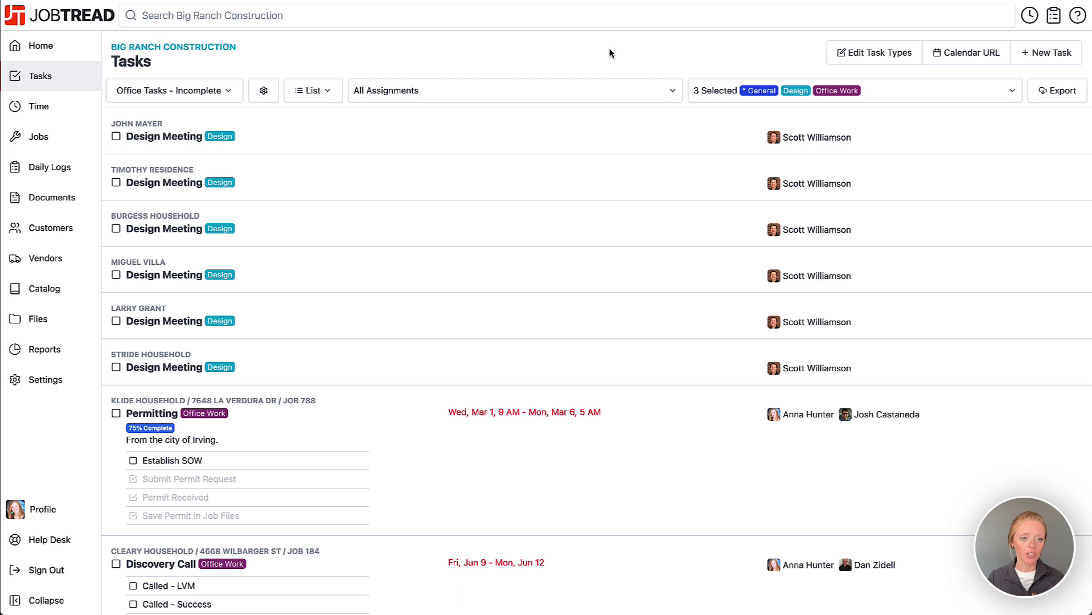
click(221, 99)
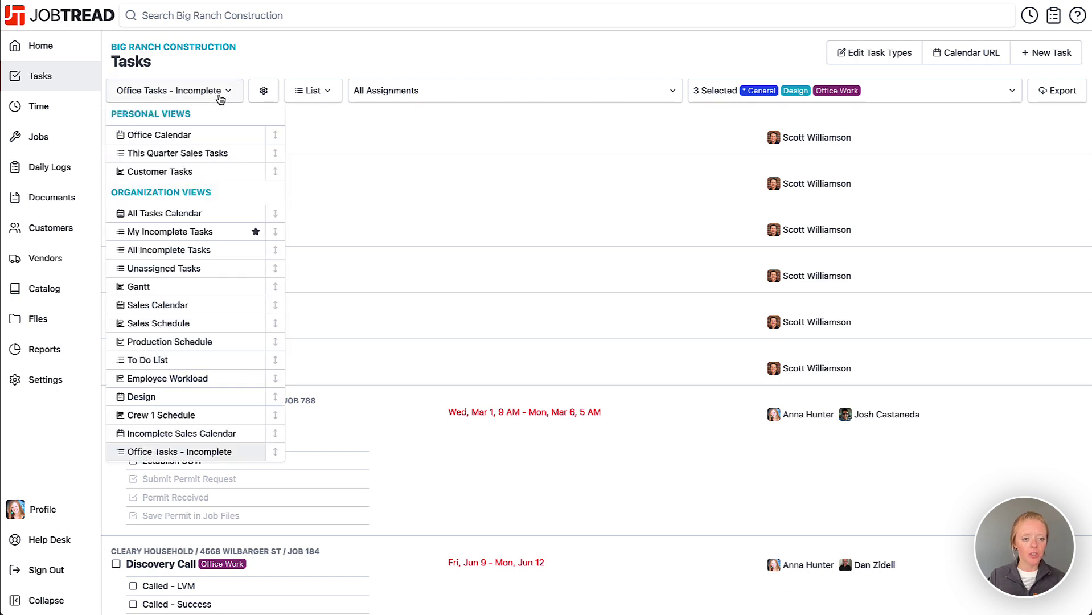
Switch the Tasks page to the Gantt view and scroll across the 2023 job timelines.
click(155, 286)
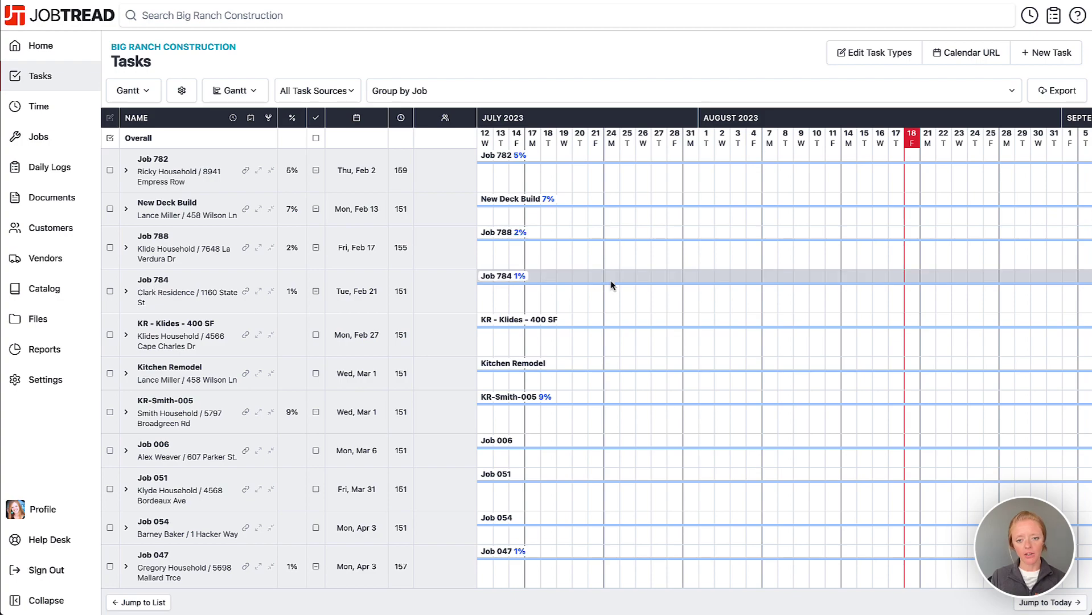
scroll(637, 291, down, 5)
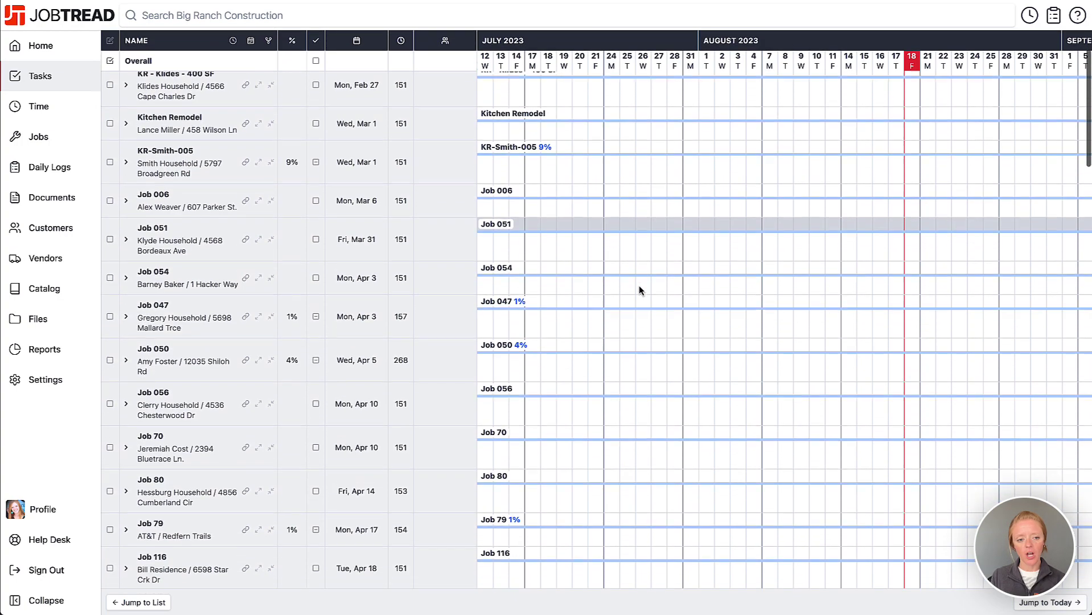
scroll(639, 285, down, 5)
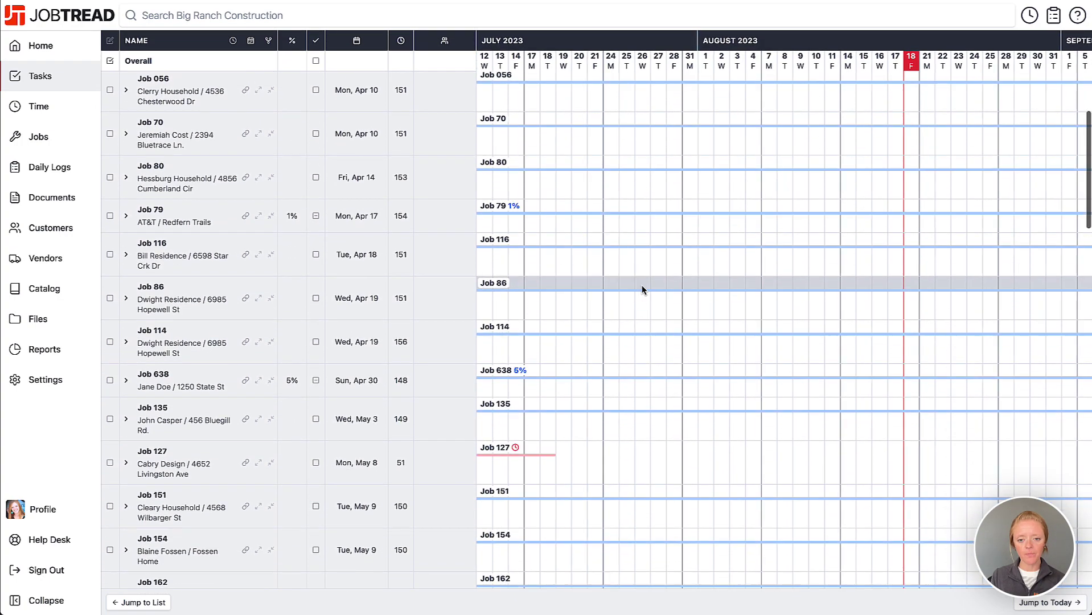
scroll(642, 289, right, 10)
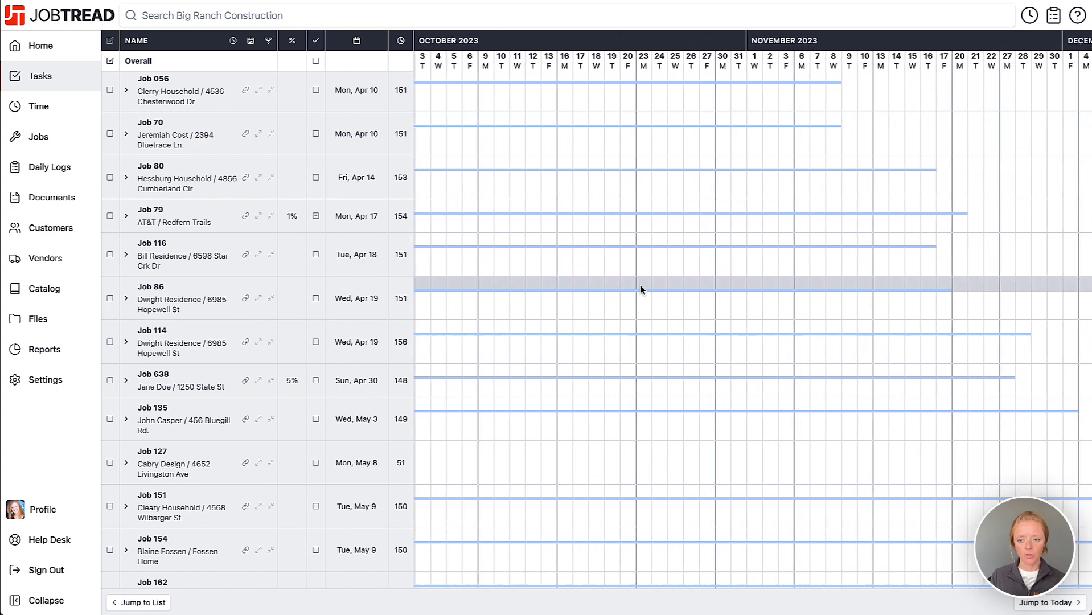
scroll(641, 289, right, 5)
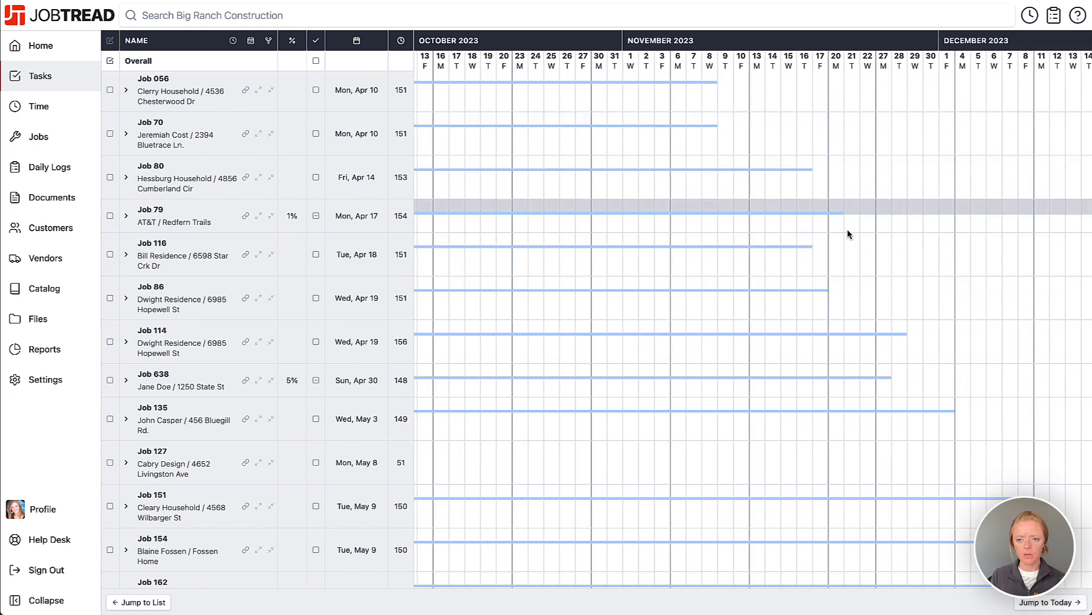
scroll(780, 363, left, 15)
scroll(678, 370, down, 10)
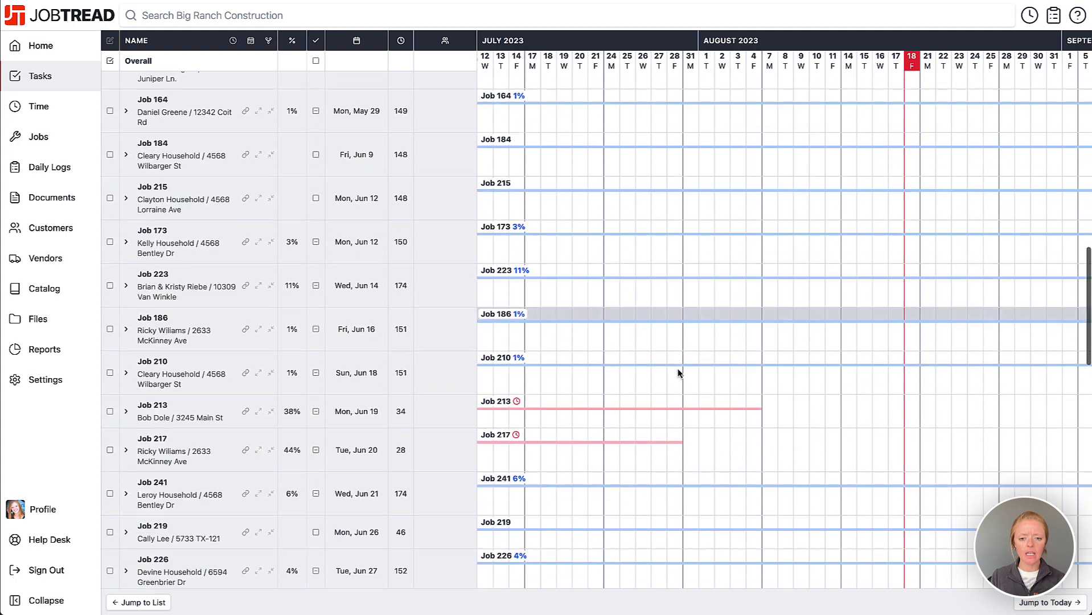
scroll(678, 373, down, 1)
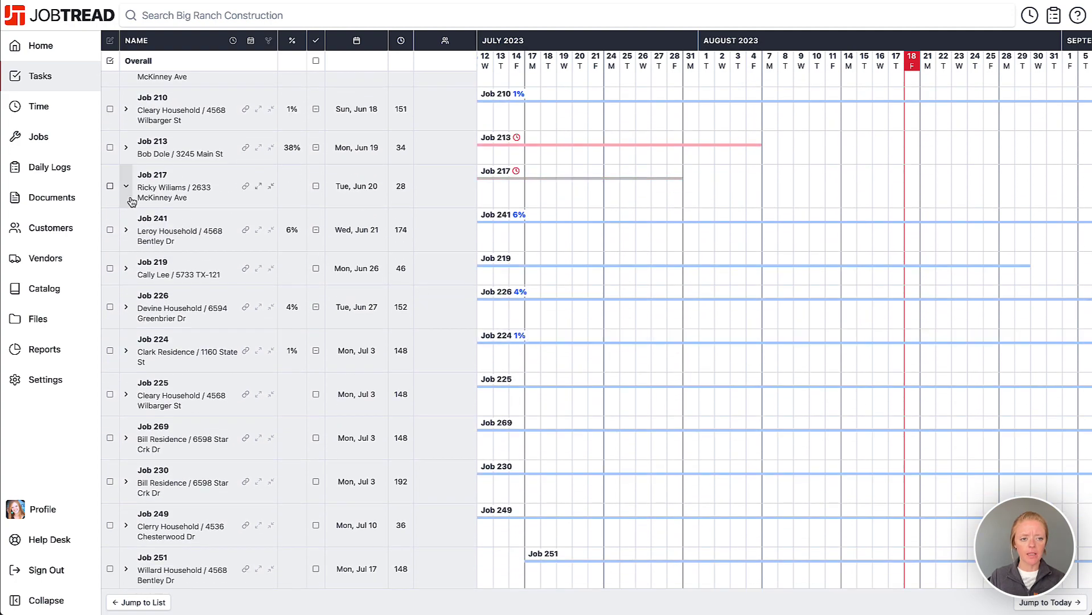
Expand Job 217 and Job 213 to show their individual tasks and bars.
click(132, 202)
scroll(632, 275, left, 3)
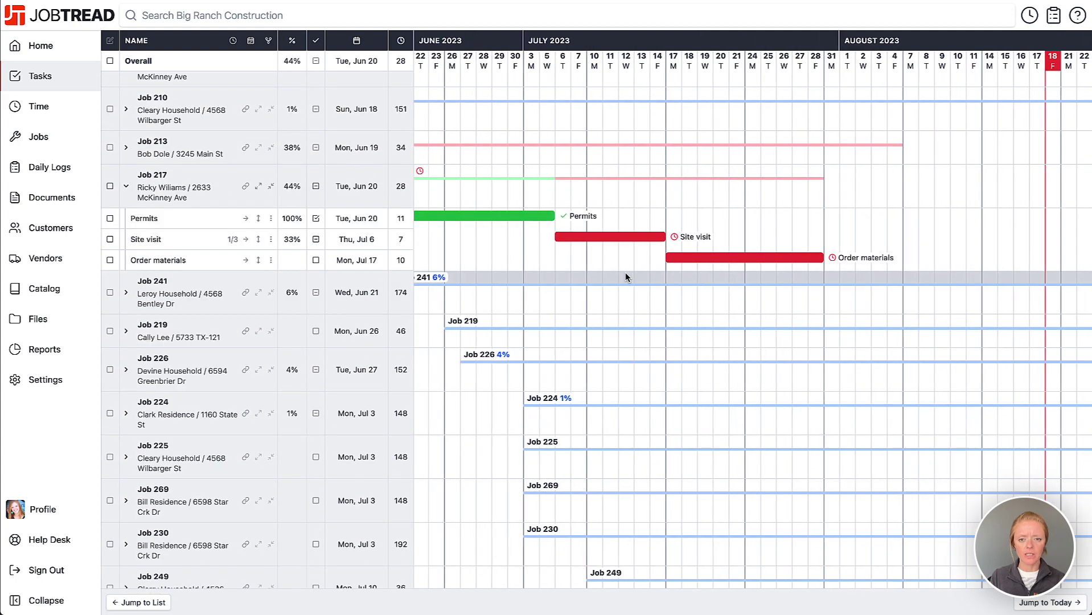
scroll(625, 274, left, 10)
scroll(625, 274, right, 5)
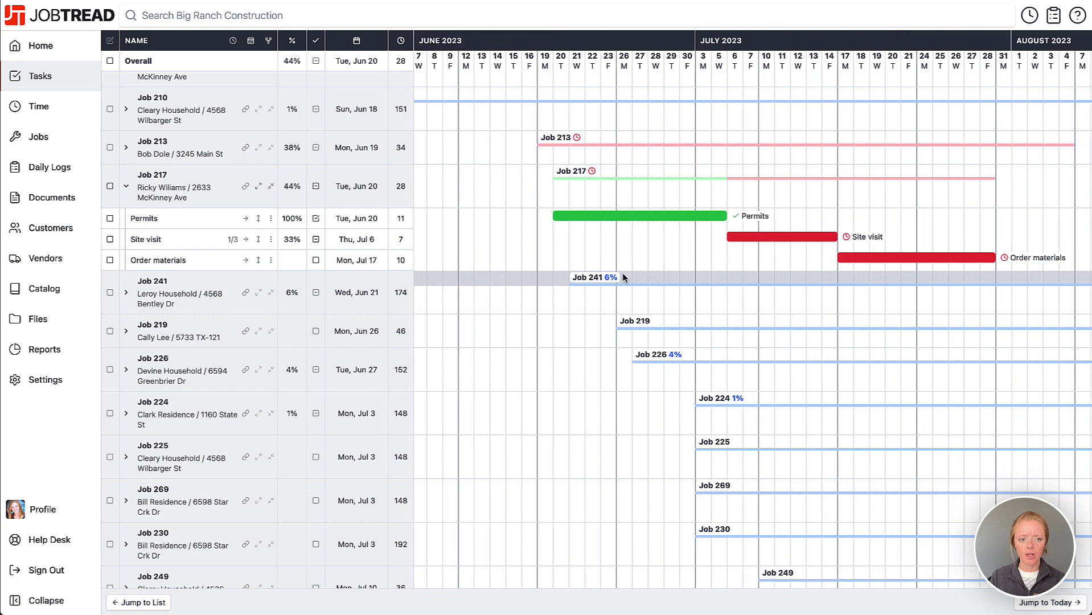
click(127, 149)
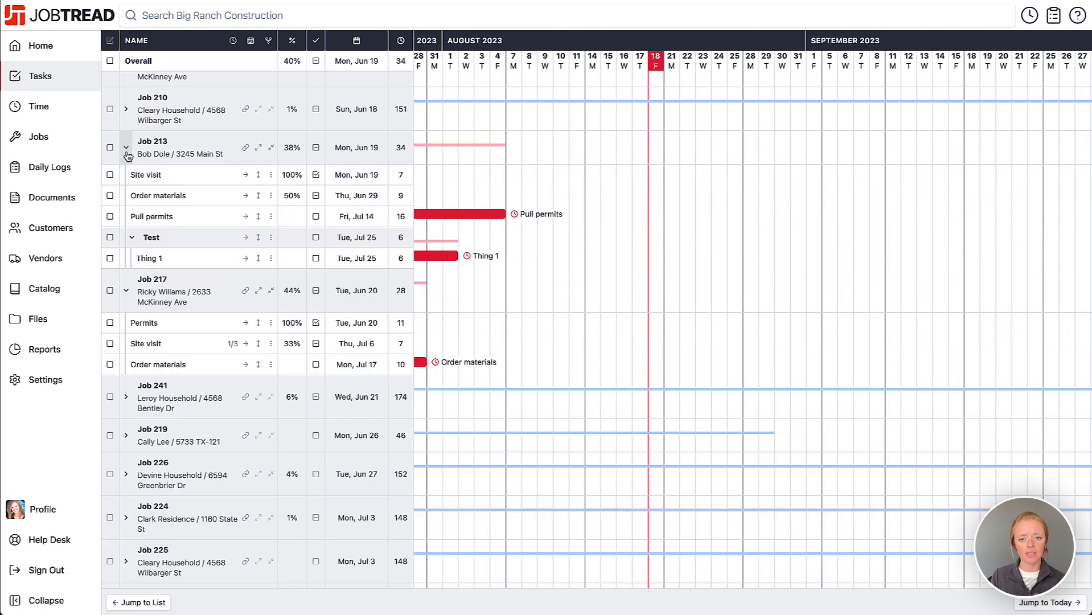
scroll(537, 244, left, 5)
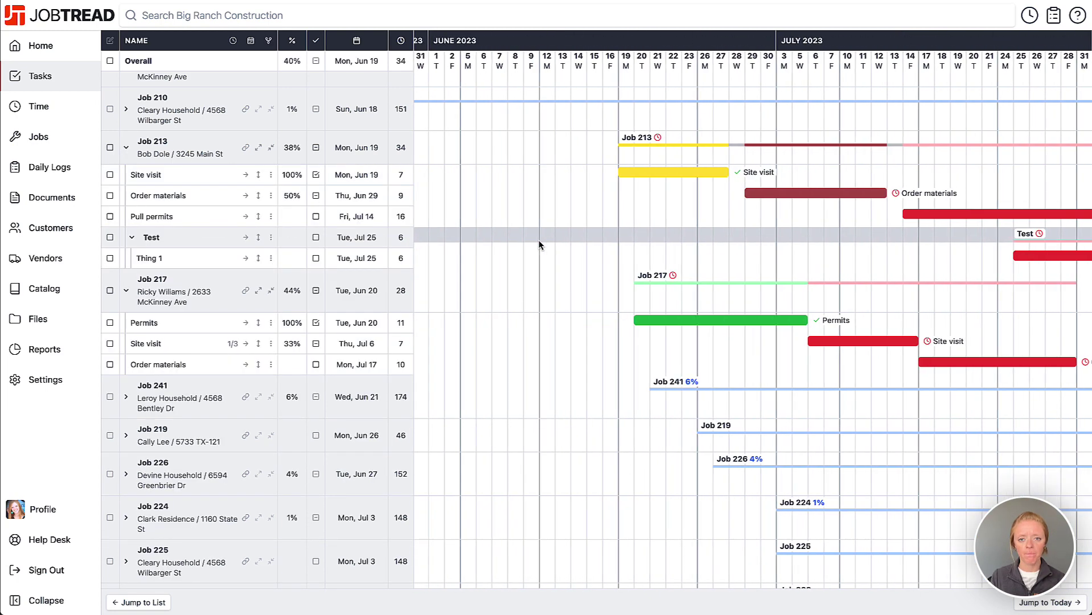
scroll(541, 238, up, 20)
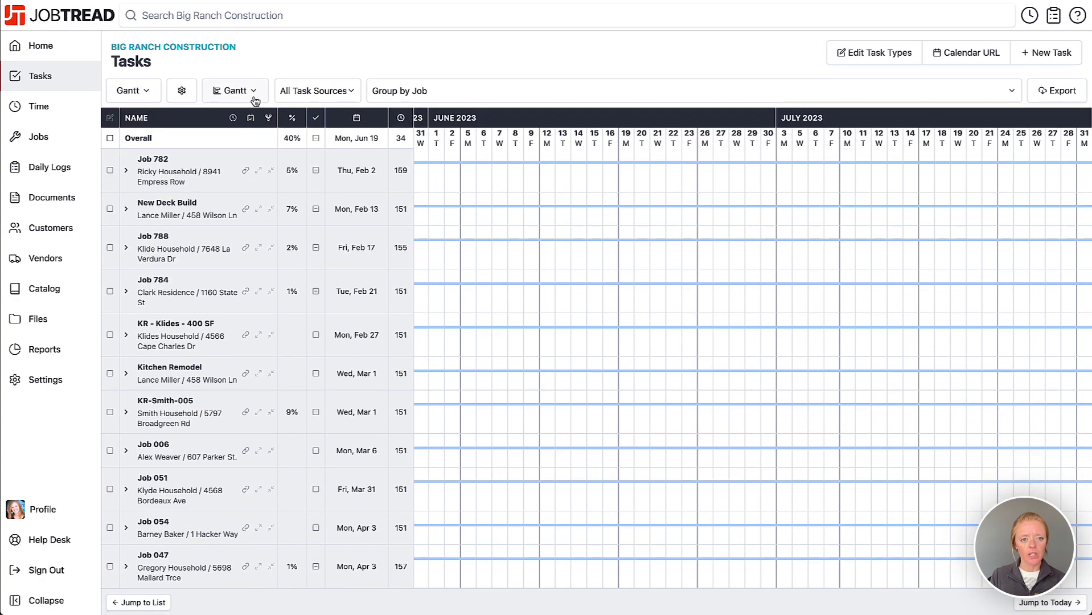
Group the Gantt rows by assignee and review each person's and vendor's daily task counts.
click(434, 91)
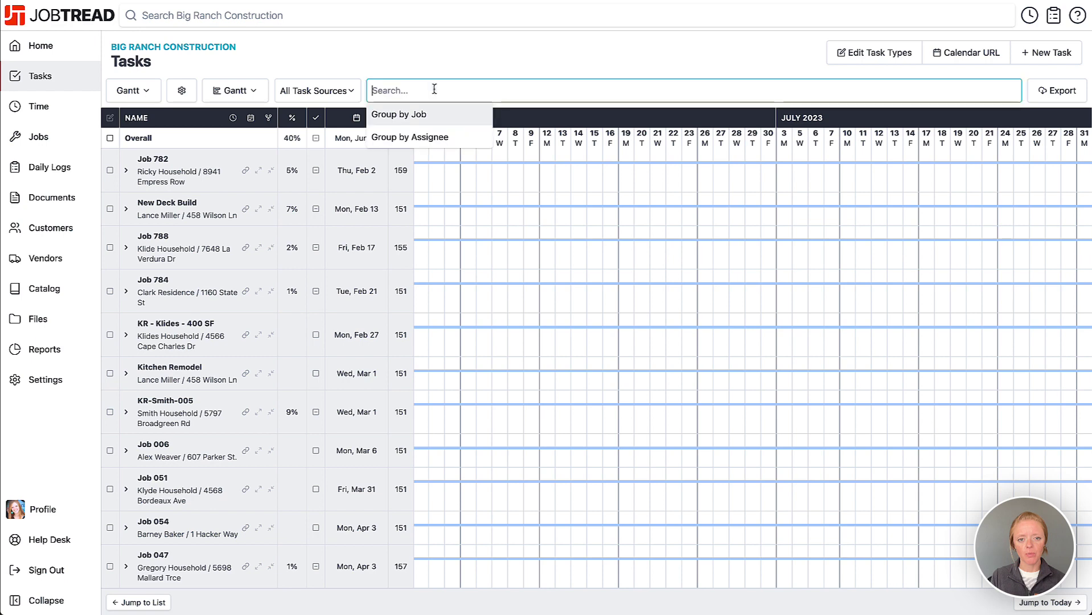
click(434, 137)
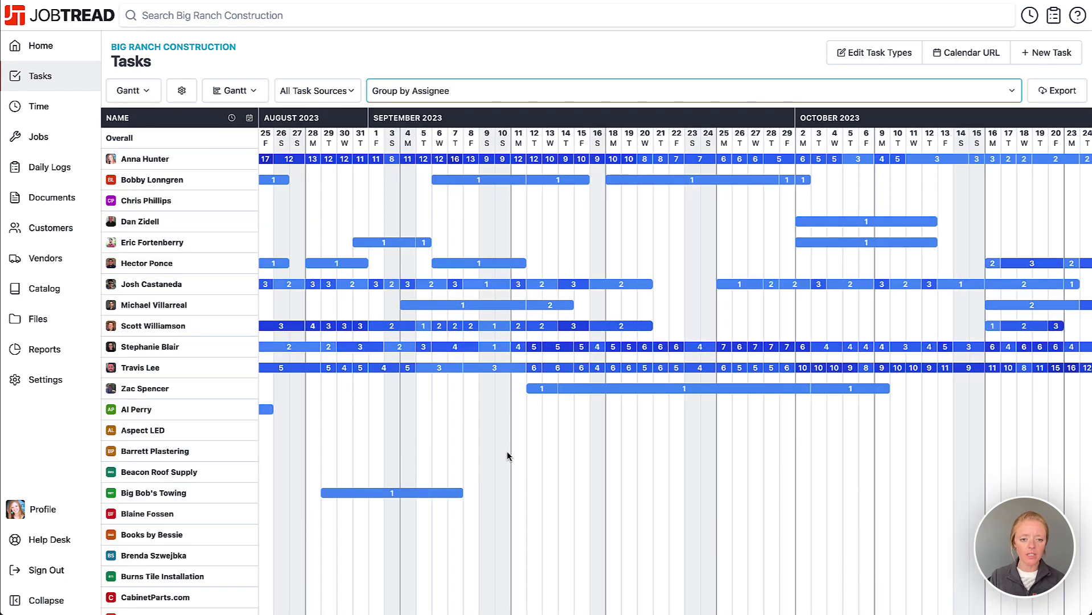
scroll(364, 399, left, 1)
scroll(350, 388, left, 5)
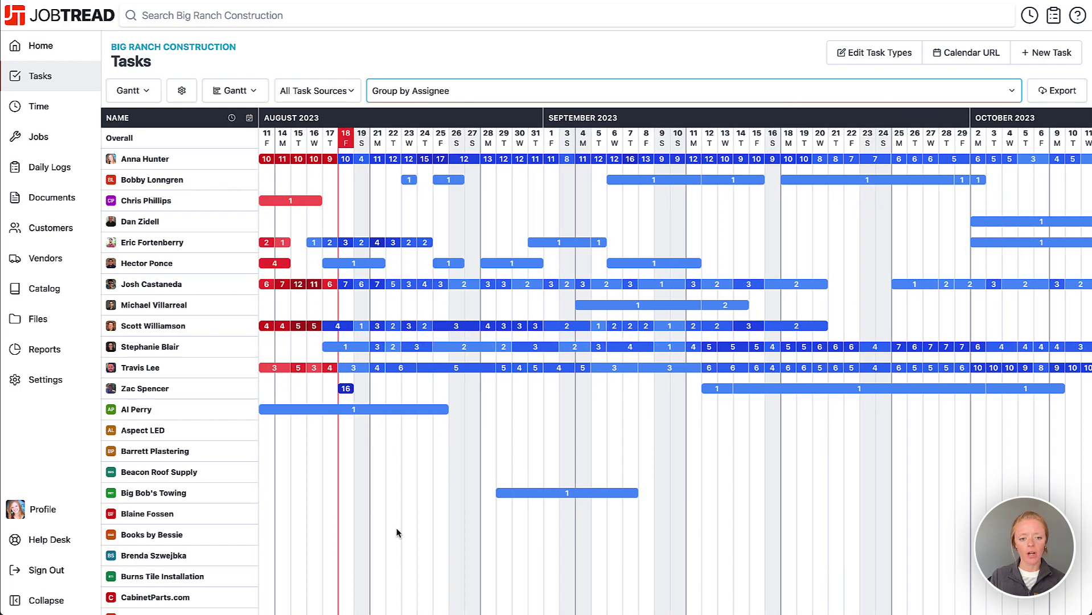
scroll(397, 533, down, 2)
scroll(414, 523, down, 3)
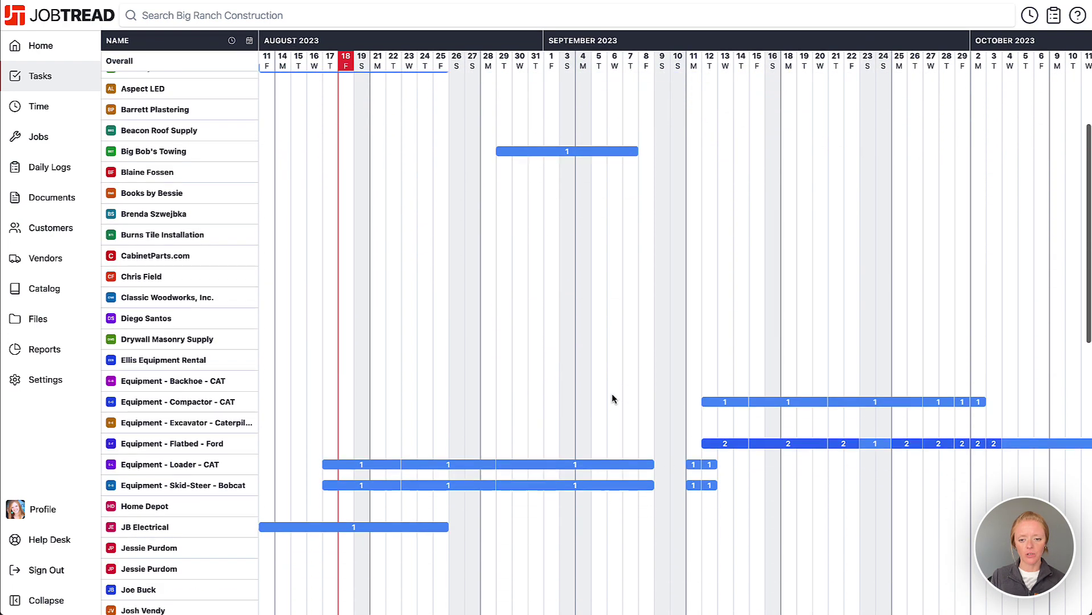
scroll(557, 518, up, 2)
scroll(556, 518, up, 4)
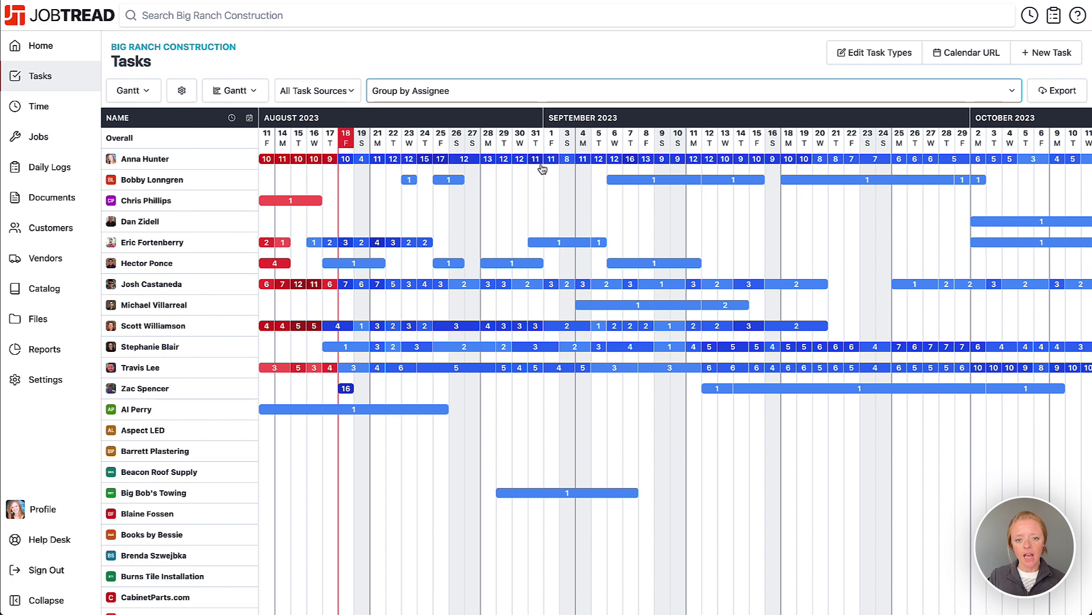
scroll(748, 164, right, 6)
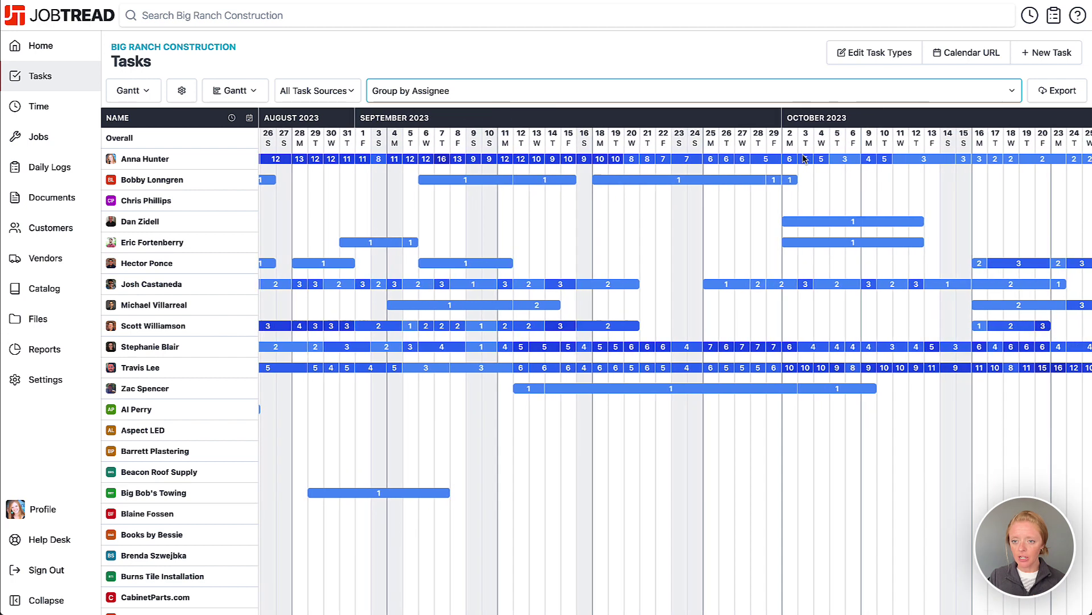
scroll(802, 158, right, 1)
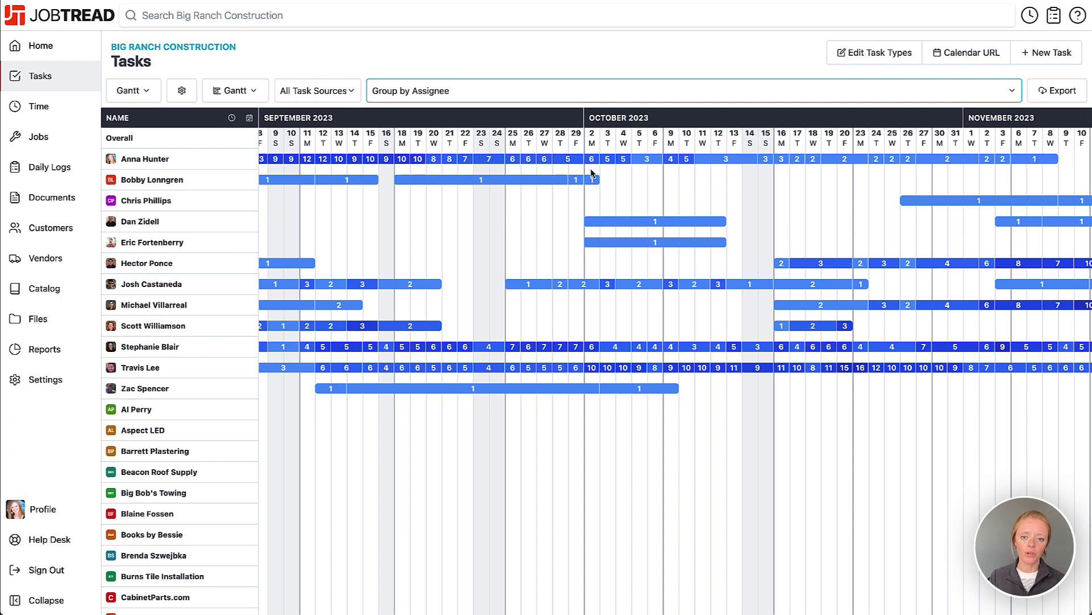
scroll(592, 176, left, 5)
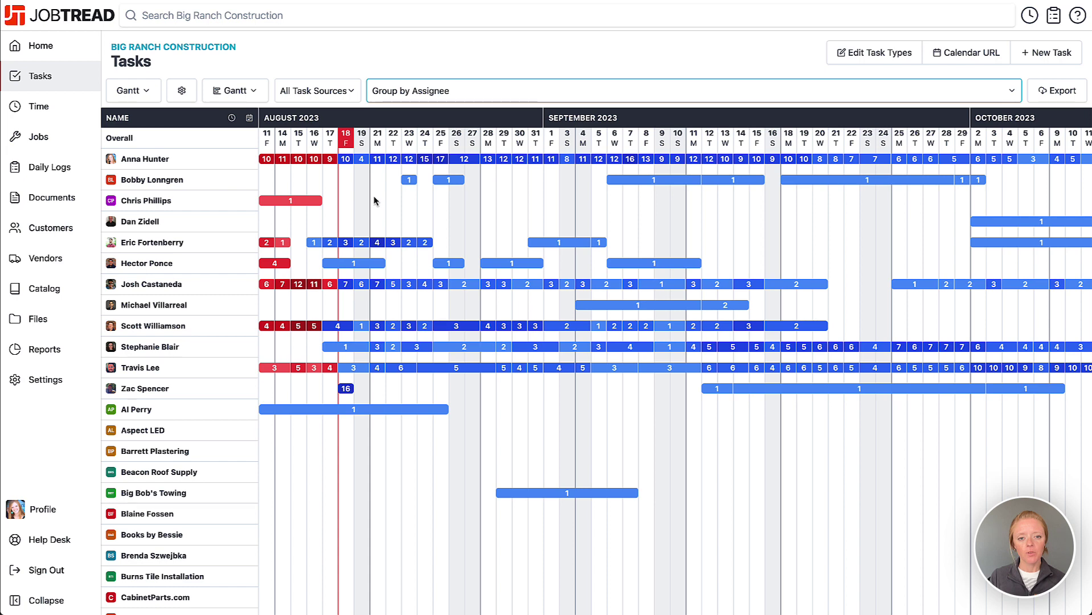
click(441, 163)
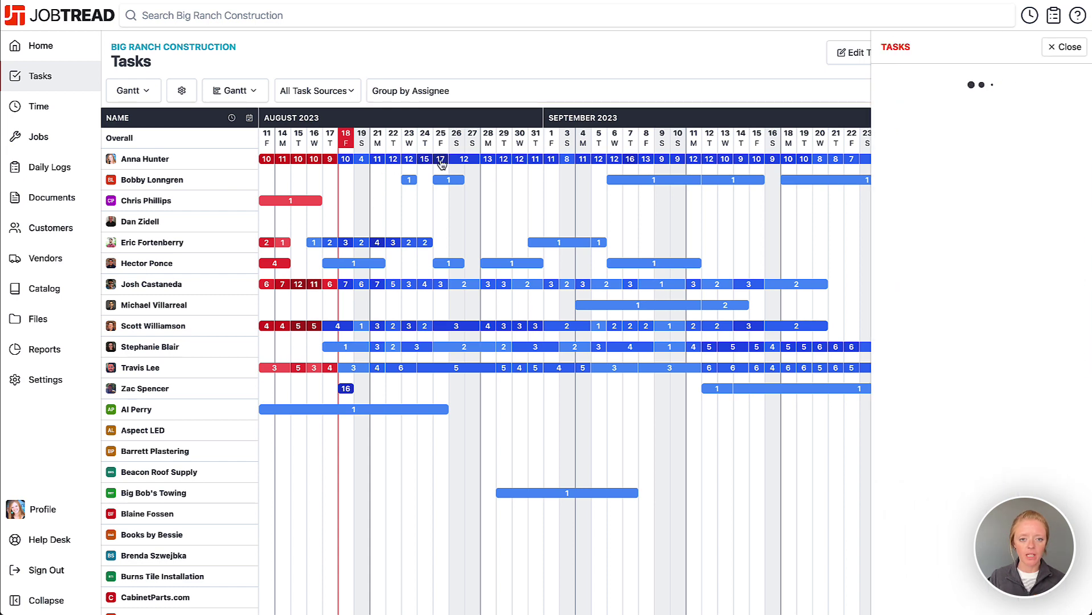
scroll(1070, 280, down, 10)
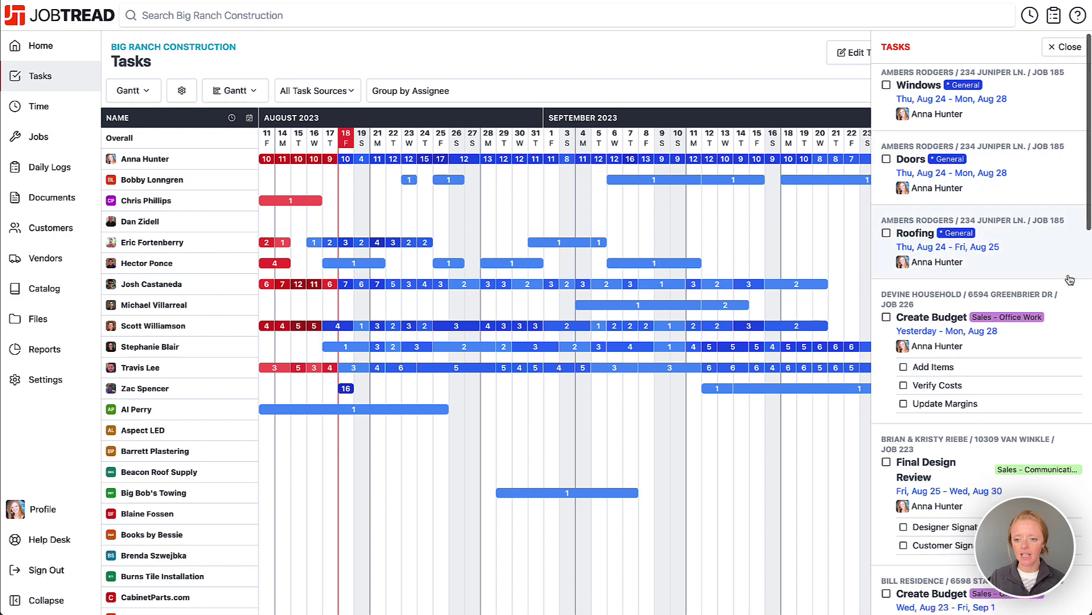
scroll(1070, 279, down, 9)
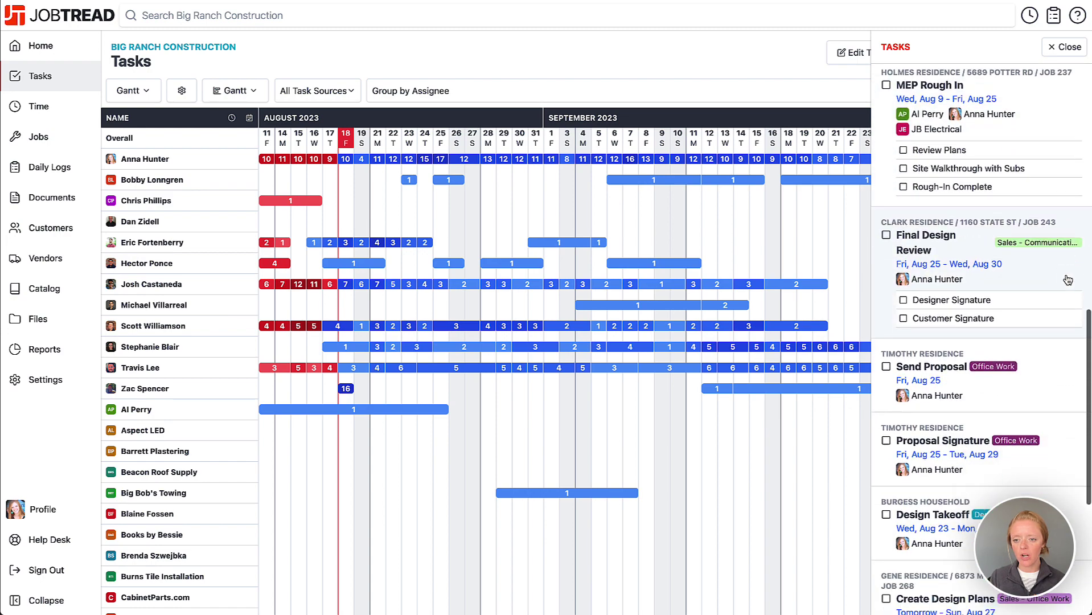
scroll(1069, 280, up, 15)
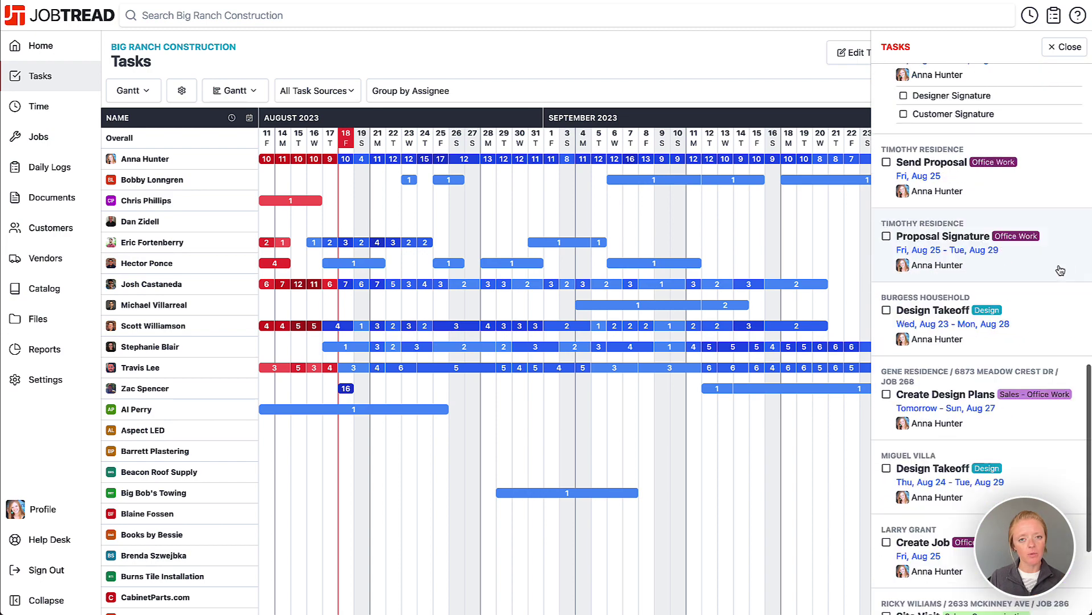
click(1067, 47)
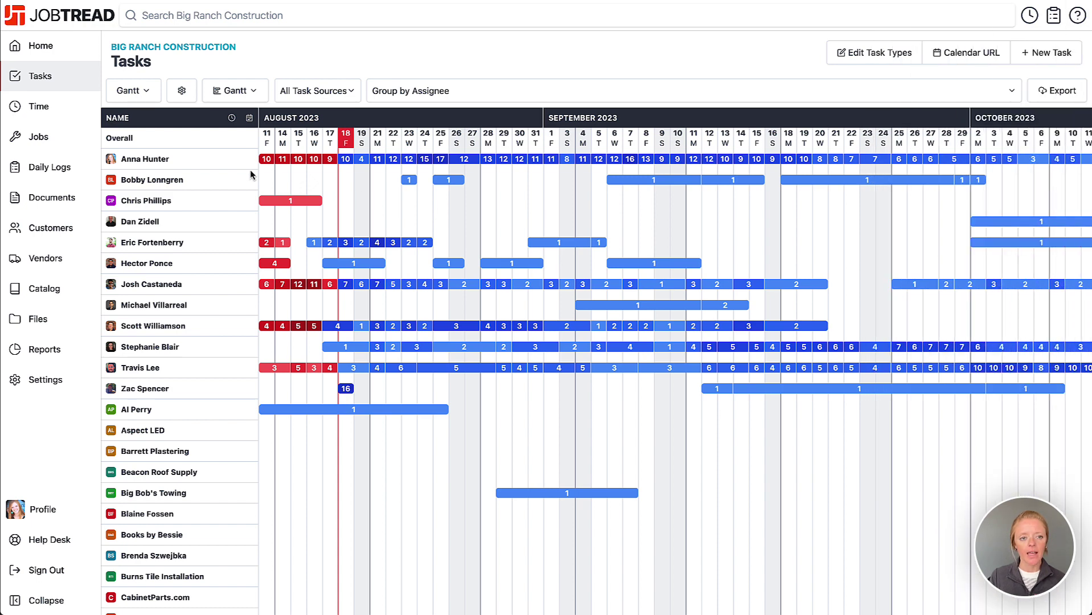
click(132, 90)
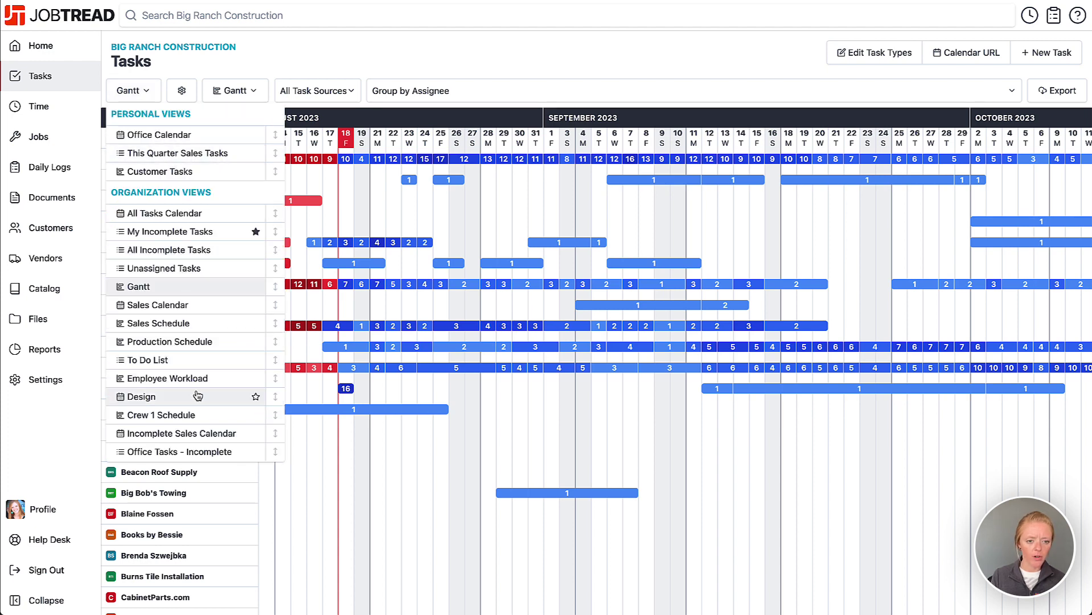
click(319, 67)
Review the current Gantt view's settings panel and the saved views list, closing both afterwards.
click(190, 94)
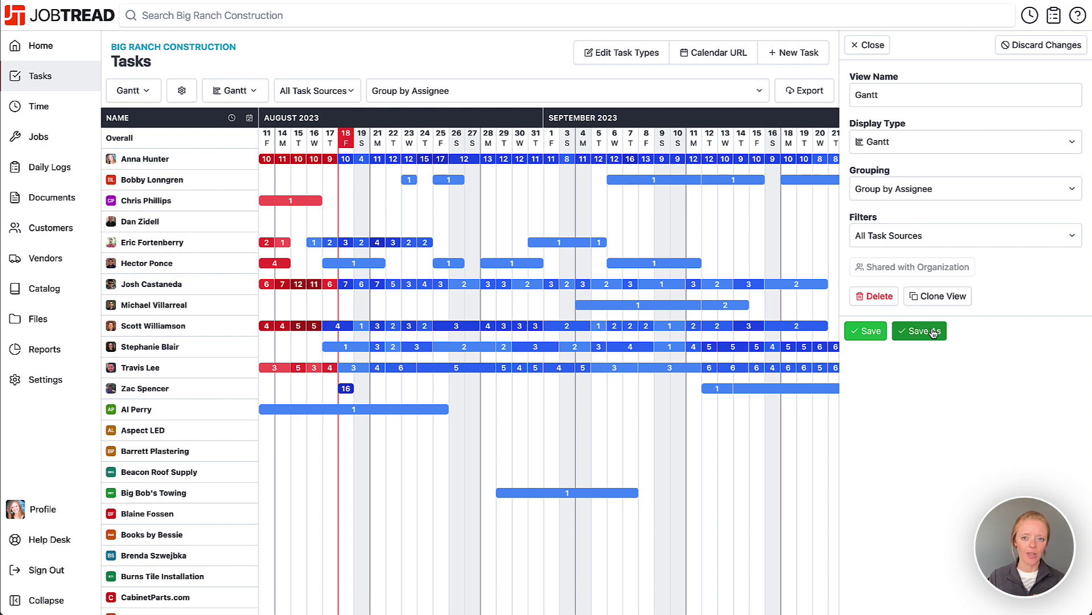
click(868, 45)
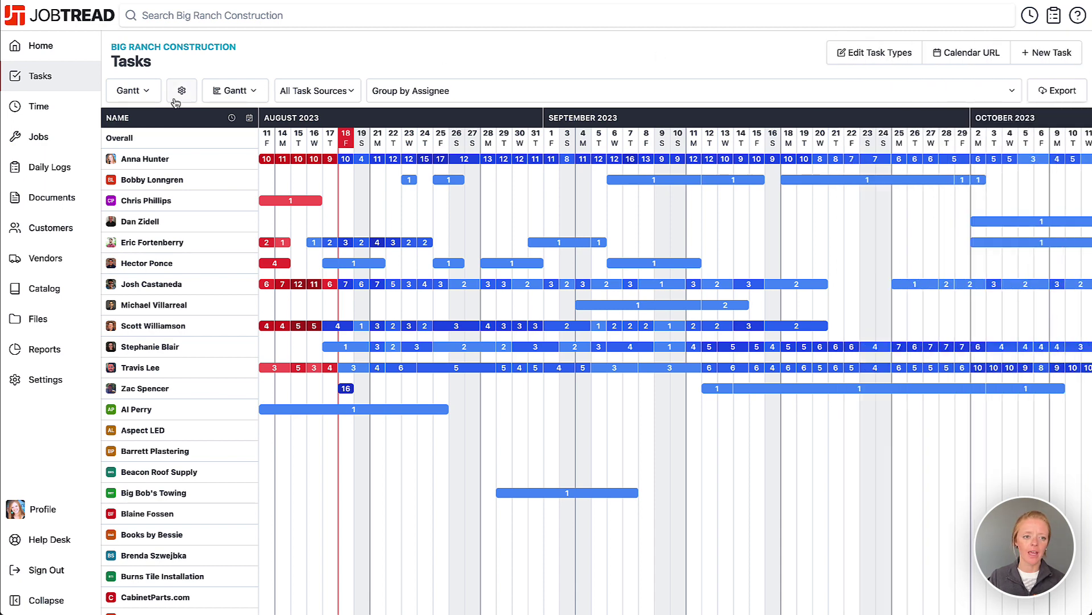
click(143, 92)
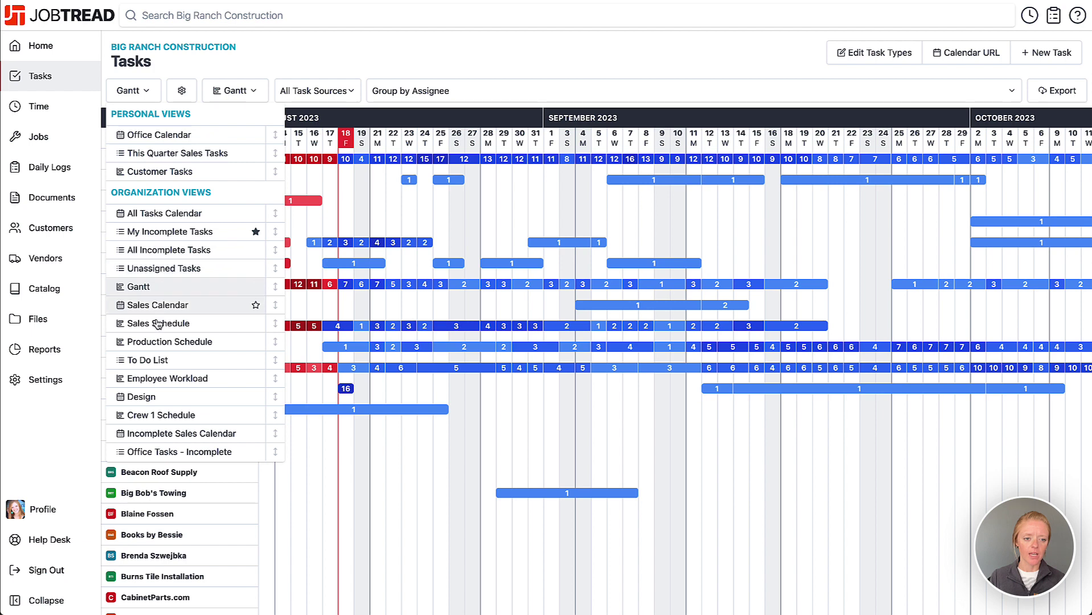
click(683, 61)
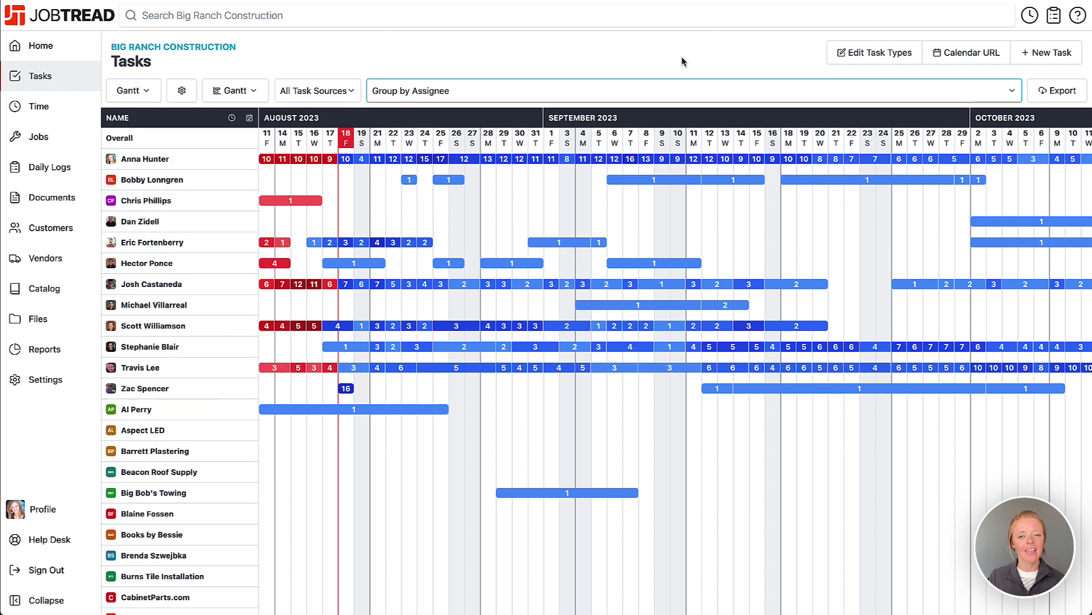